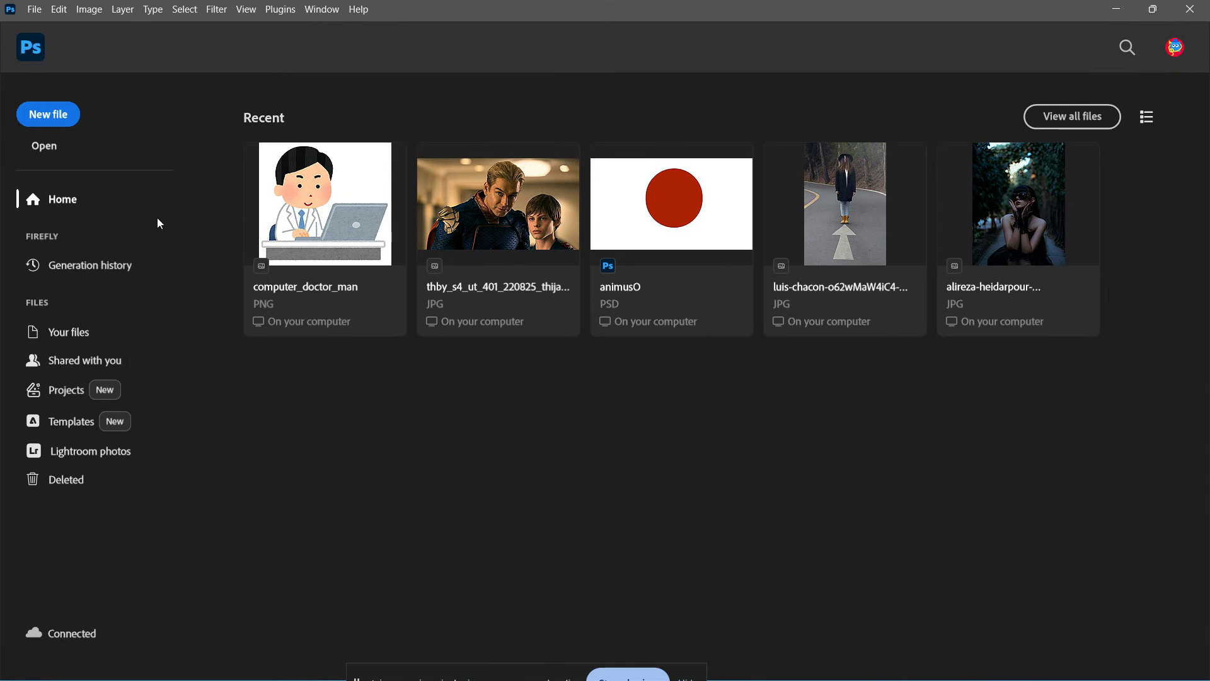
Open computer_doctor_man.png from the clipart folder.
left_click(44, 145)
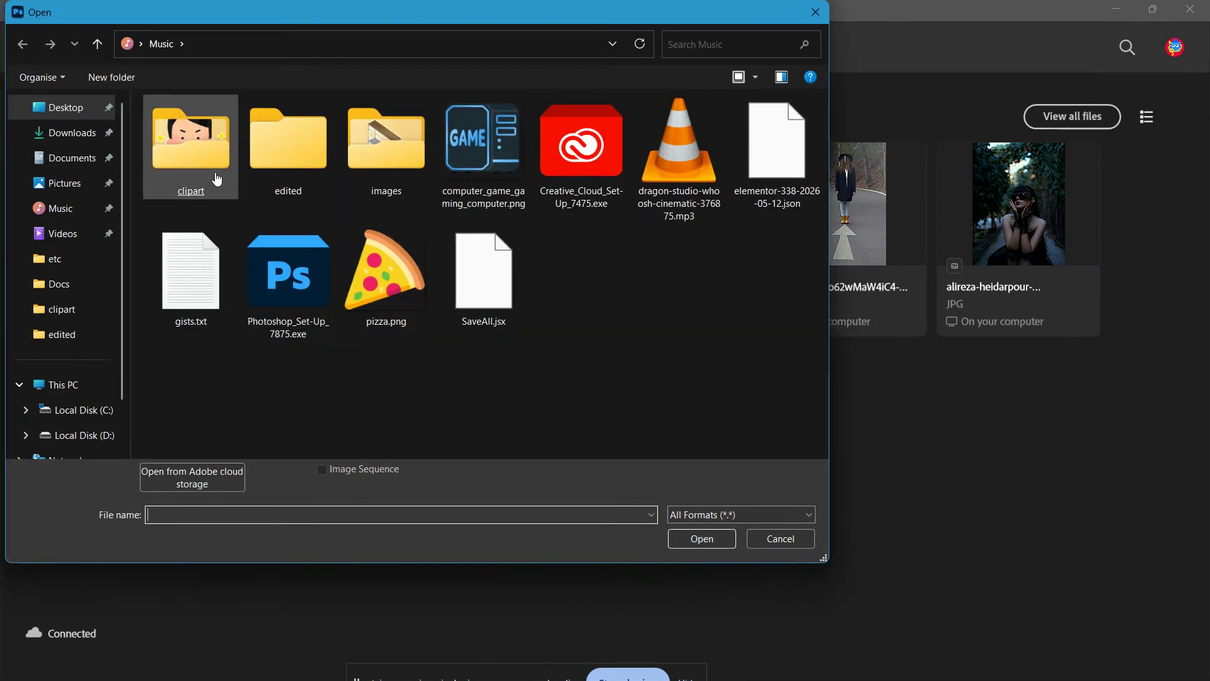
double_click(217, 179)
left_click(216, 170)
double_click(219, 127)
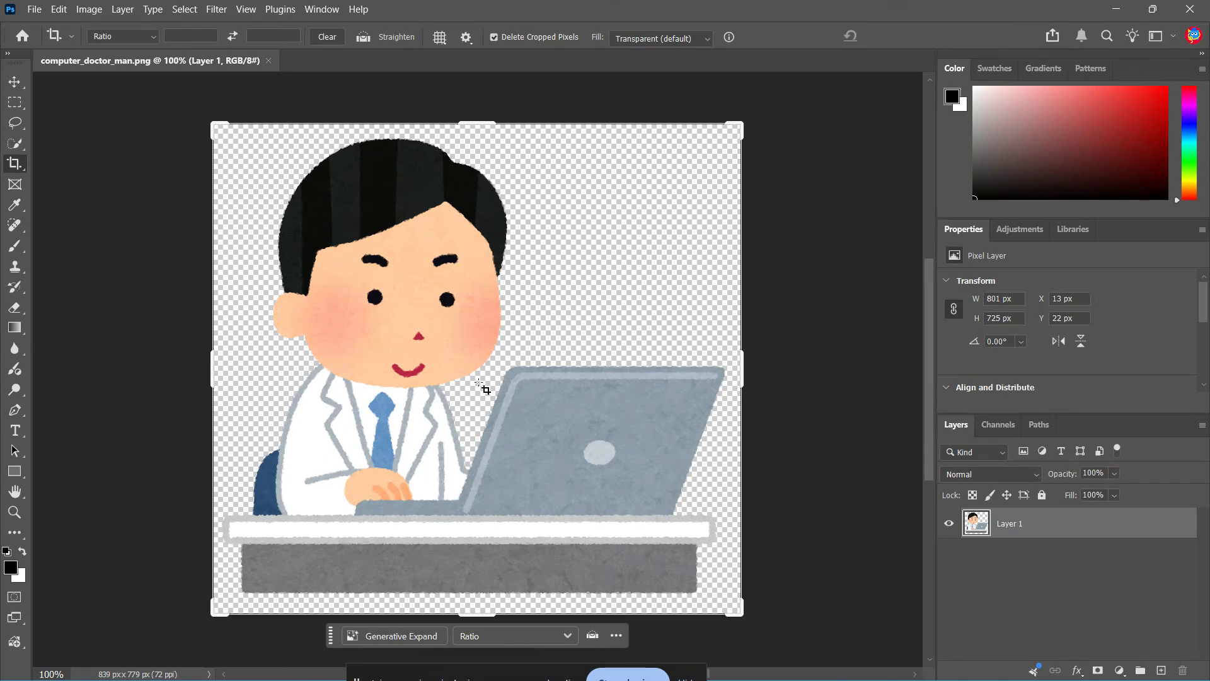
Open the Actions panel and create a new action set named myBatchProcess.
left_click(322, 10)
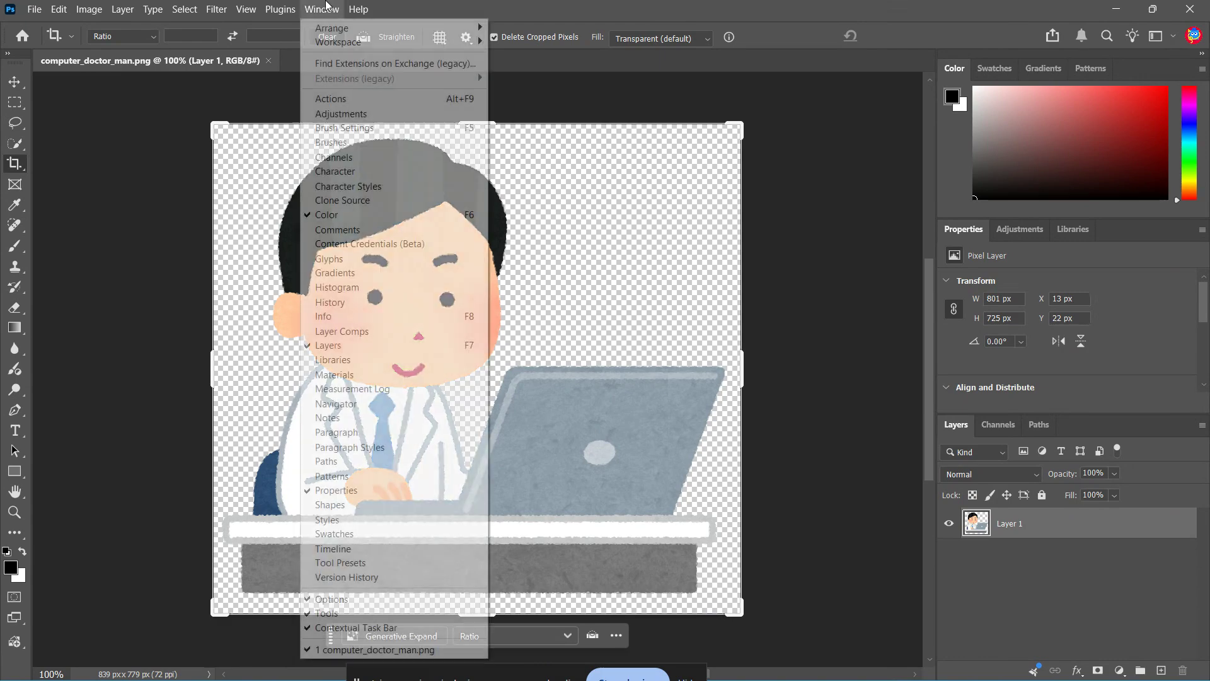
left_click(371, 99)
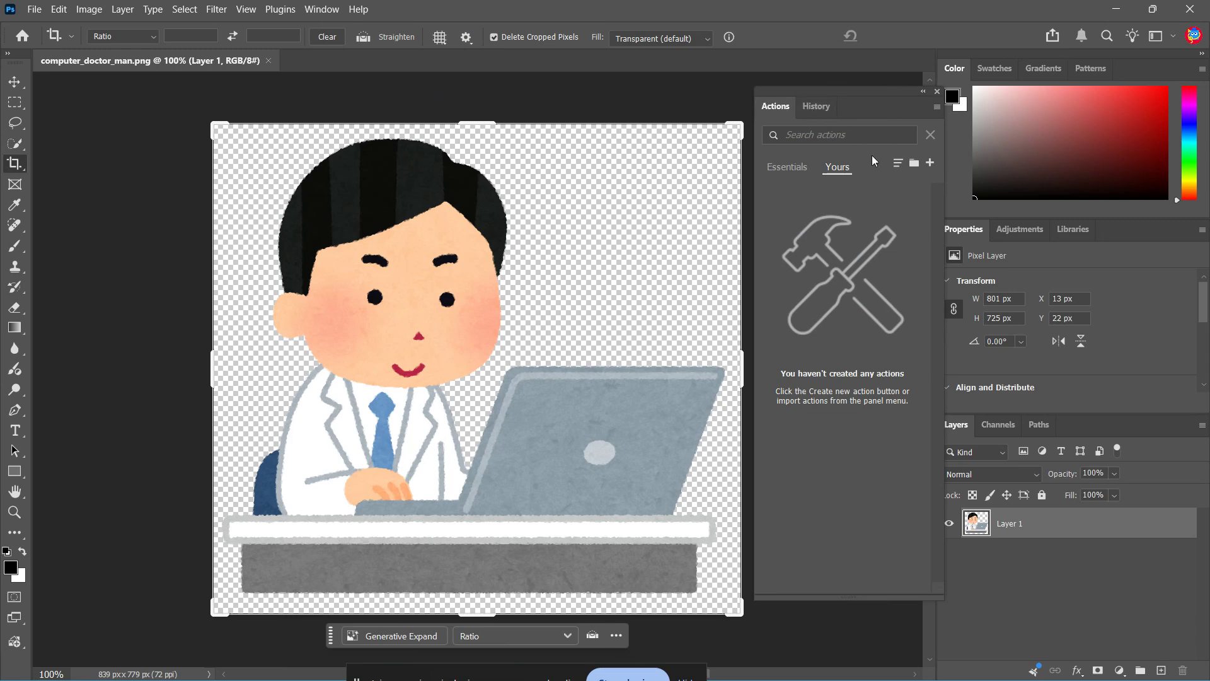
left_click(914, 163)
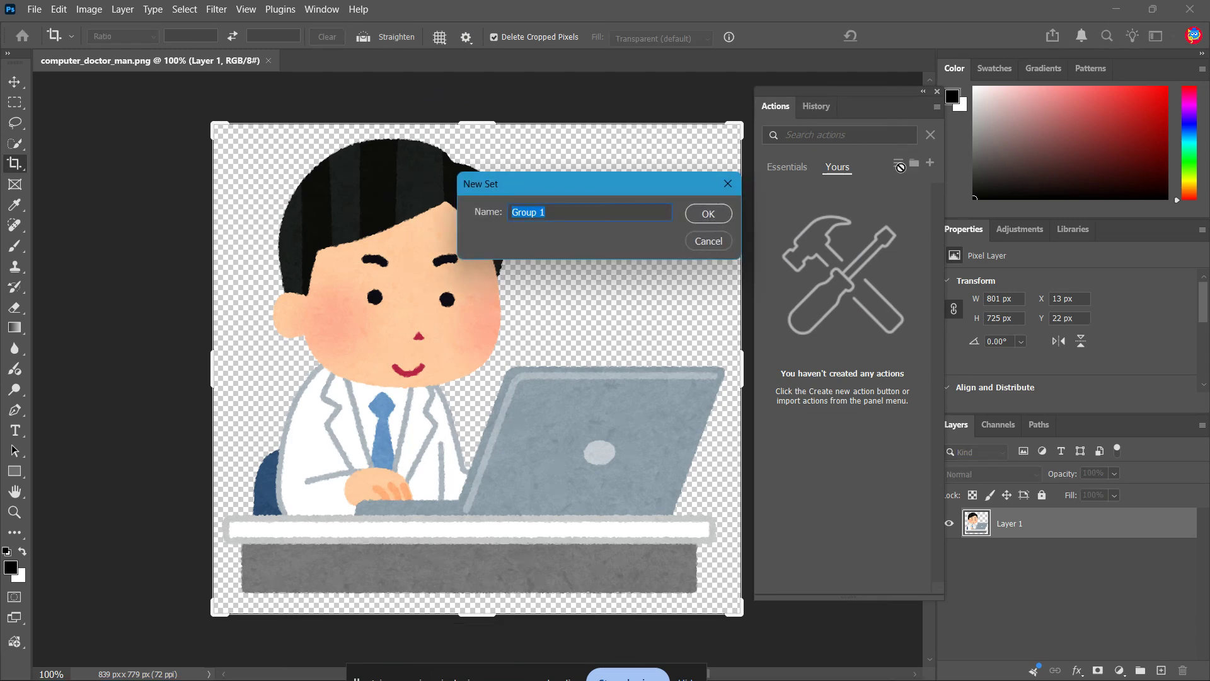
left_click(578, 214)
left_click_drag(574, 215, 500, 213)
type("myBatchProcess")
left_click(692, 218)
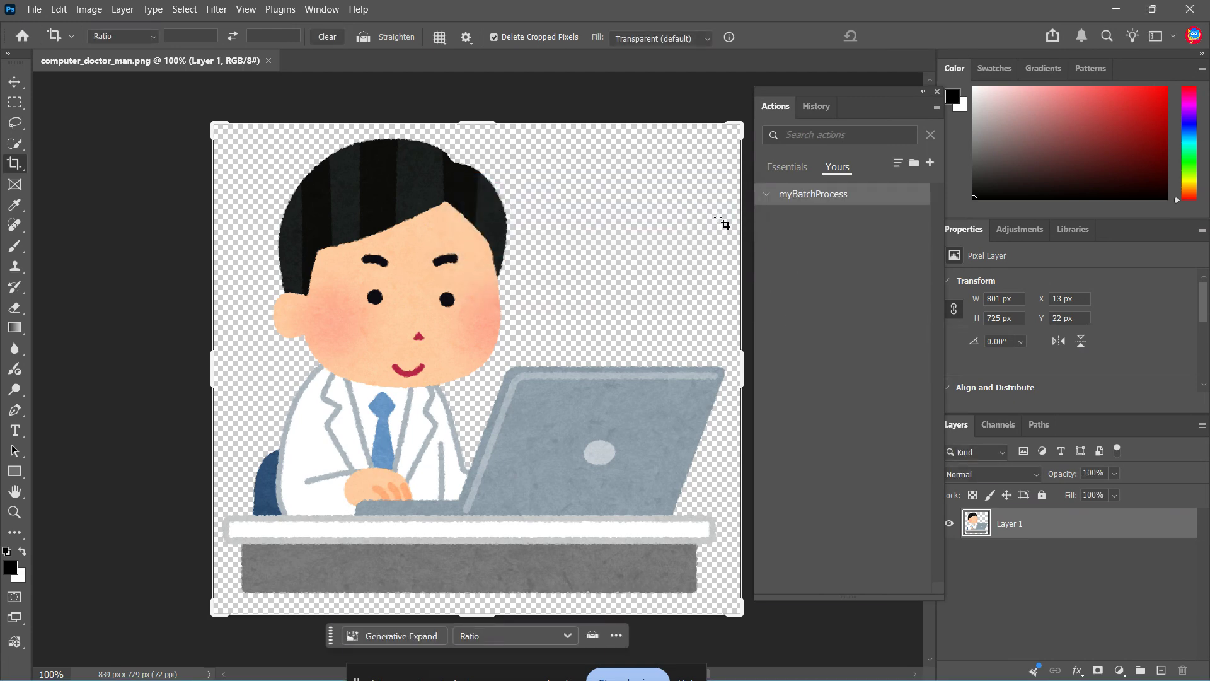
Create a new action named batchfix in the set and start recording it.
left_click(930, 163)
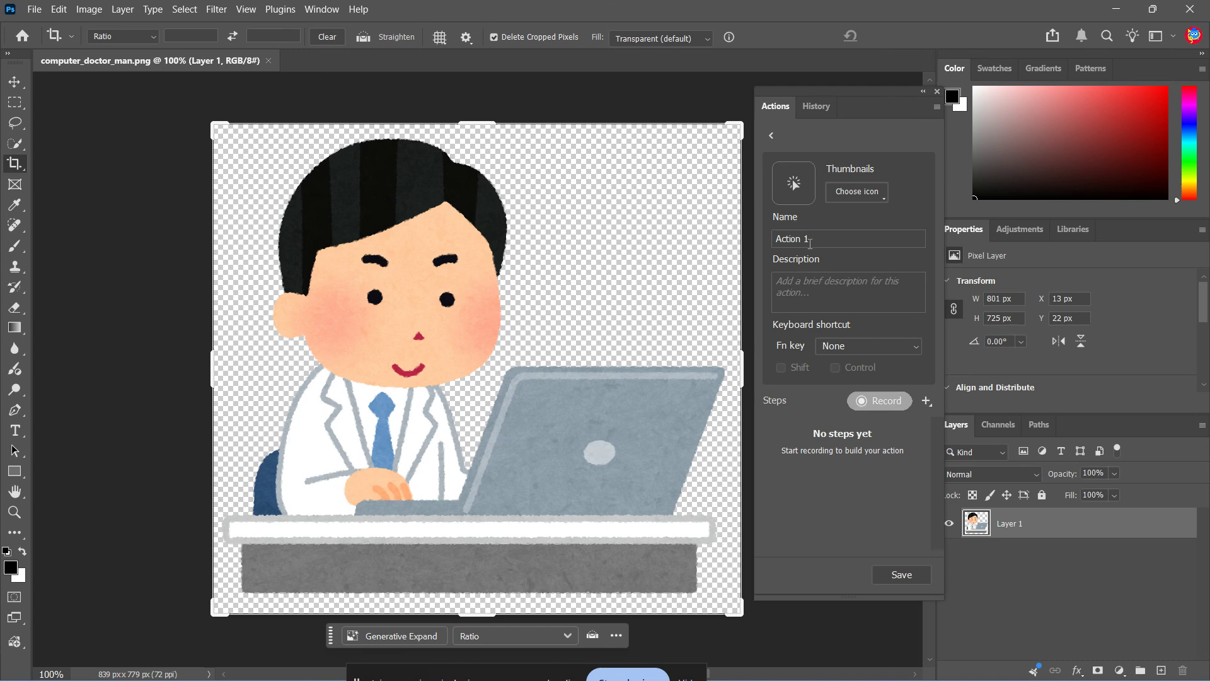
left_click(775, 238)
type("batchfix")
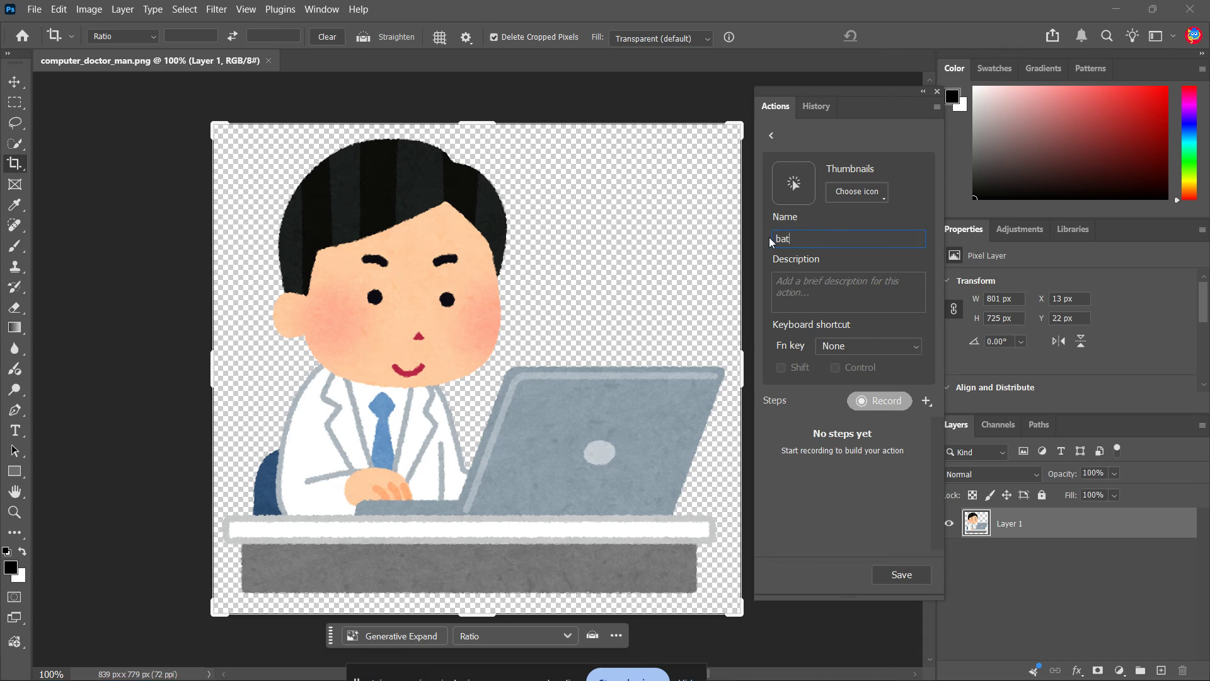
left_click(876, 408)
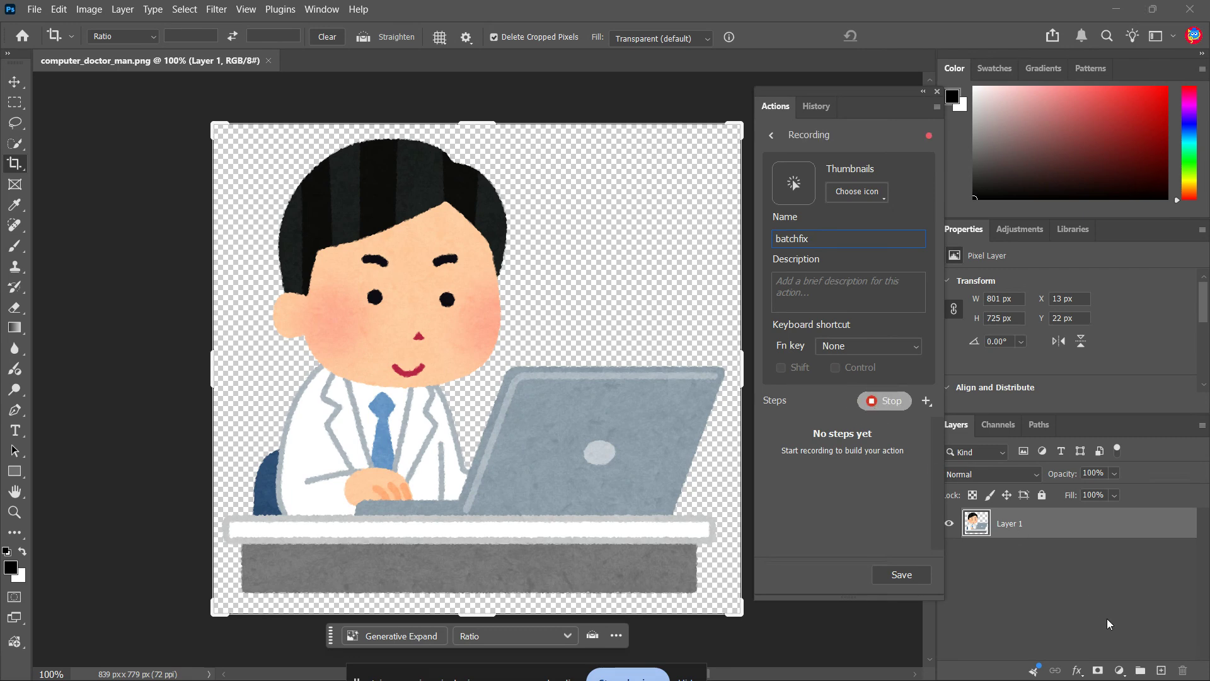
Add a Hue/Saturation adjustment layer to the image.
left_click(1120, 671)
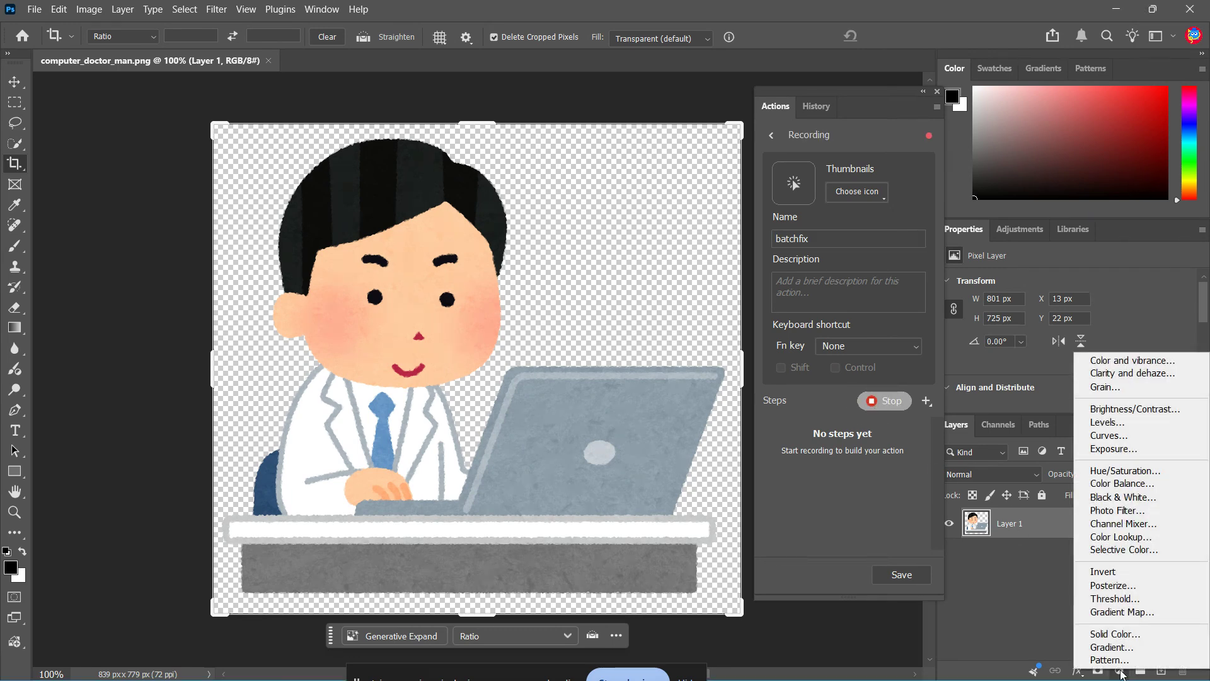
left_click(1161, 471)
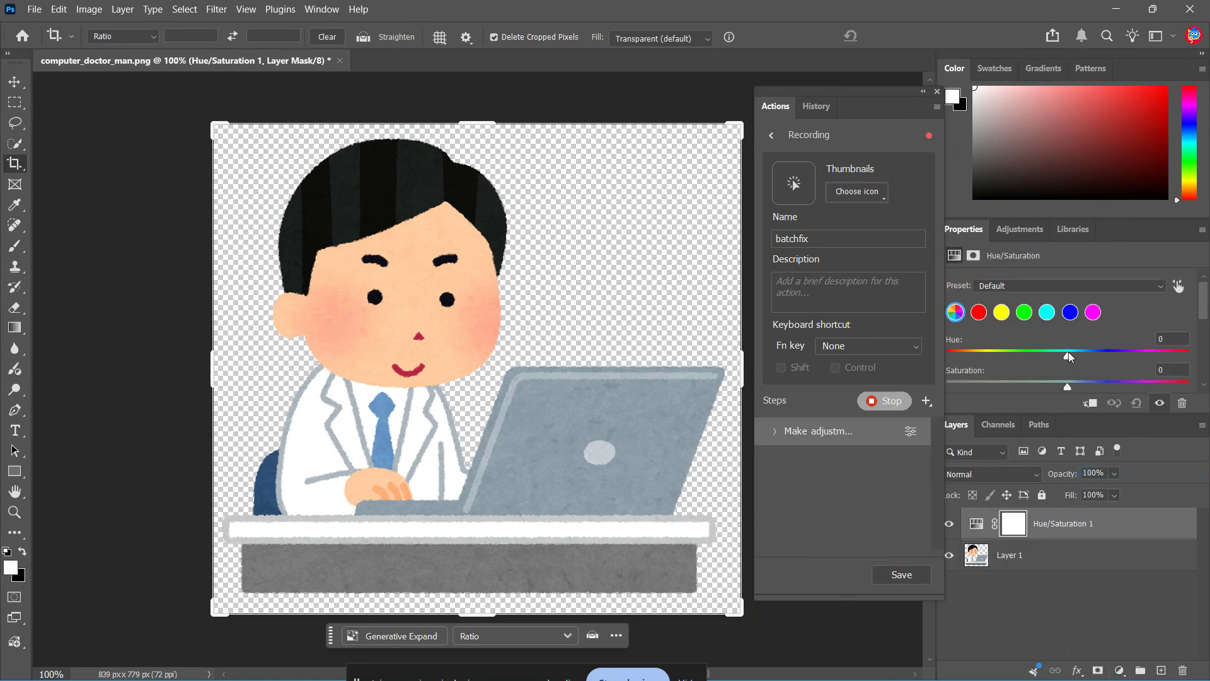
left_click_drag(1068, 354, 1036, 351)
scroll(1086, 357, "down", 2)
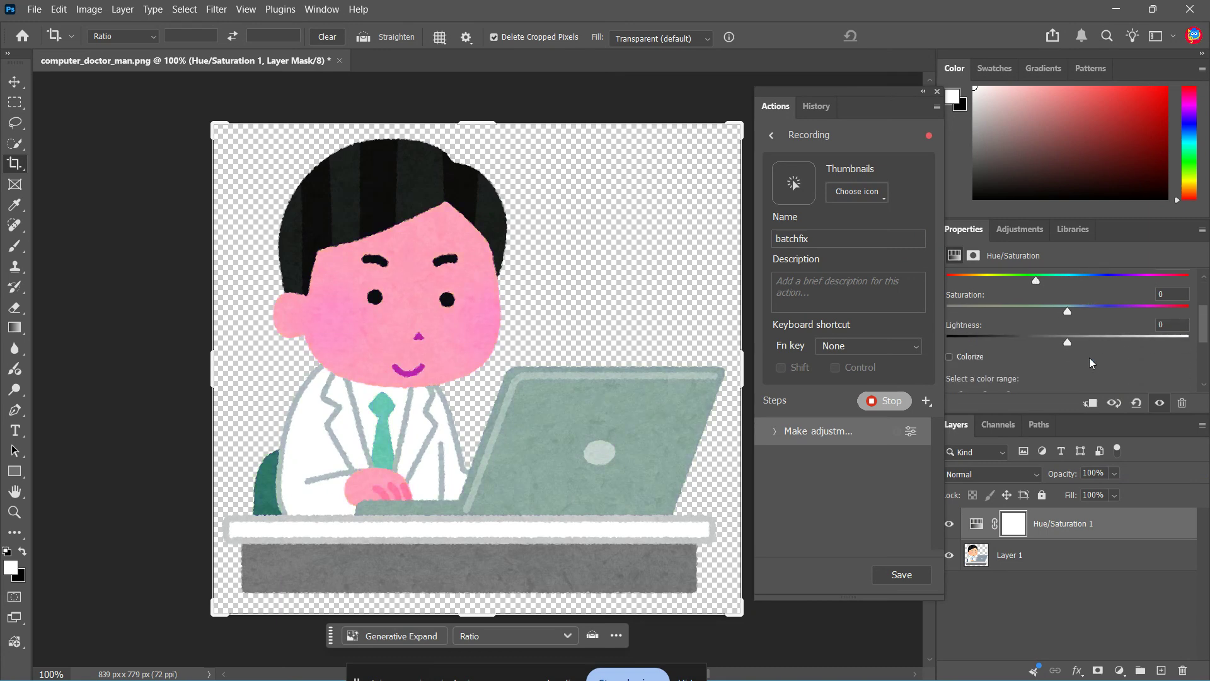
Enable Colorize with hue 290 and saturation 45, and stop the recording.
left_click(949, 357)
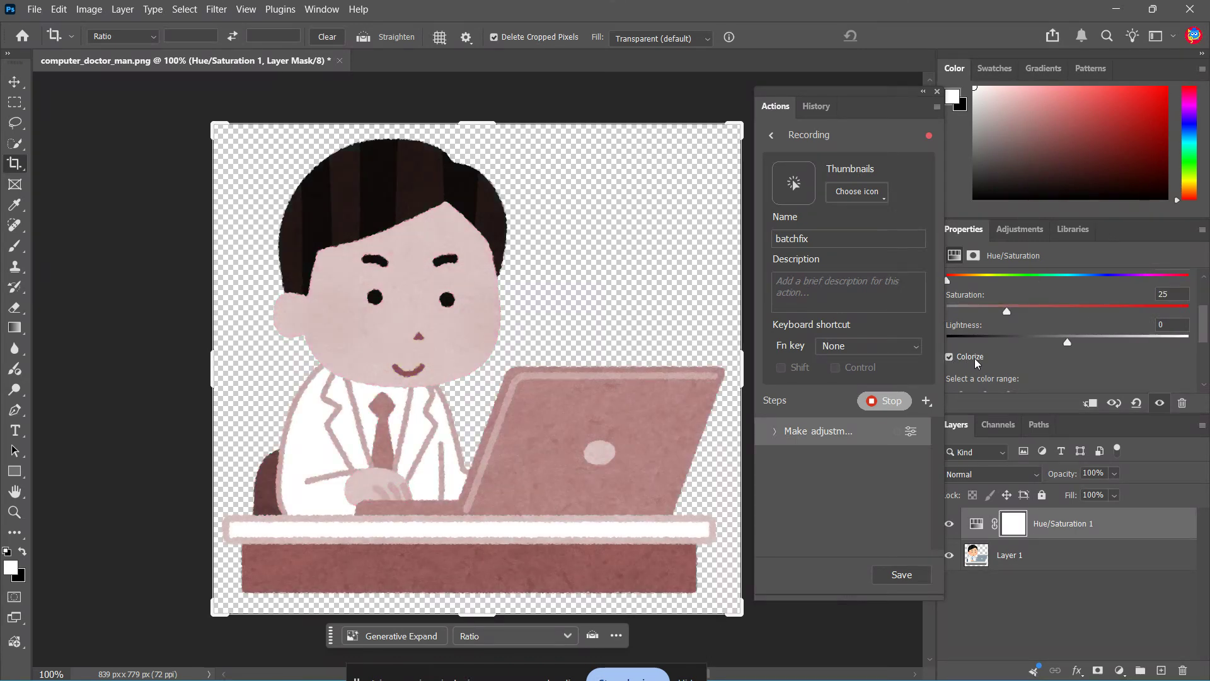
left_click_drag(1050, 308, 1141, 307)
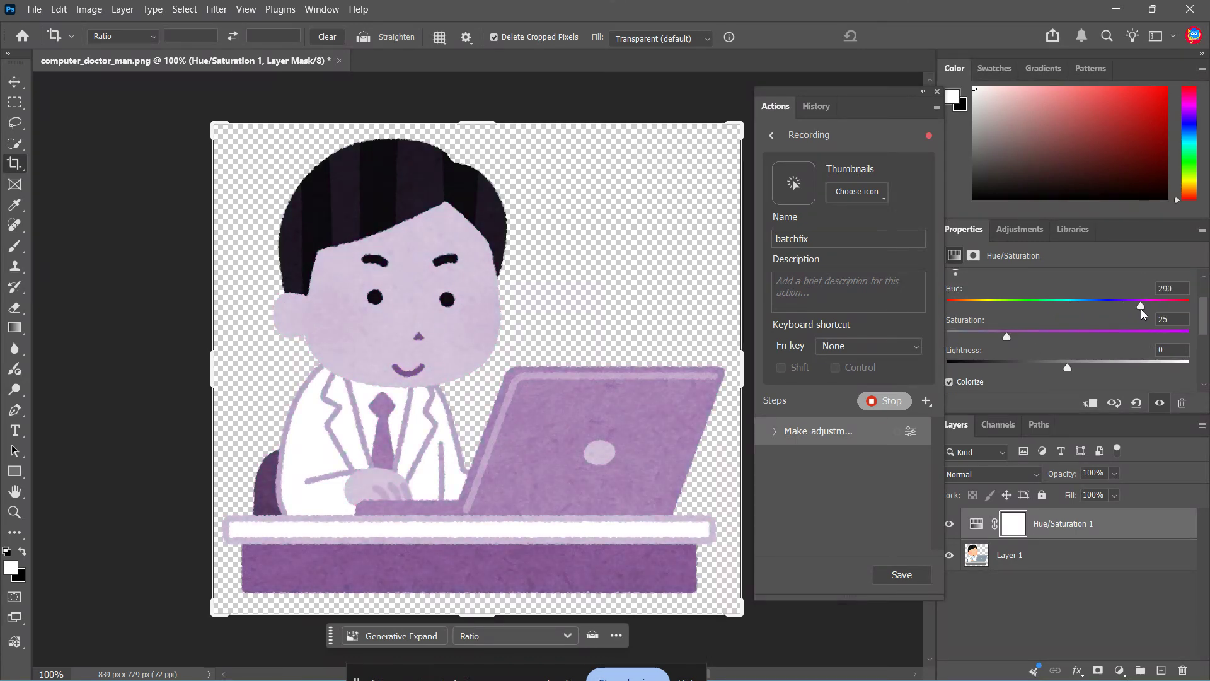
mouse_move(1039, 337)
left_mouse_down()
mouse_move(1089, 336)
mouse_move(1029, 342)
left_mouse_up()
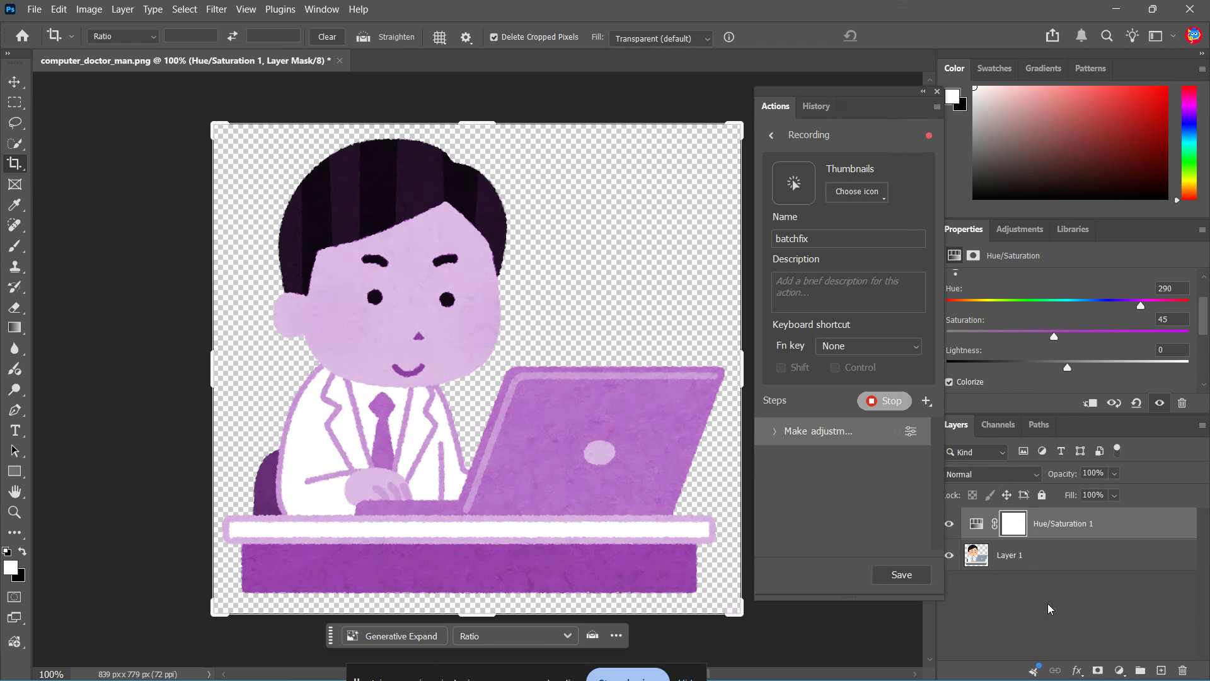
left_click(1118, 671)
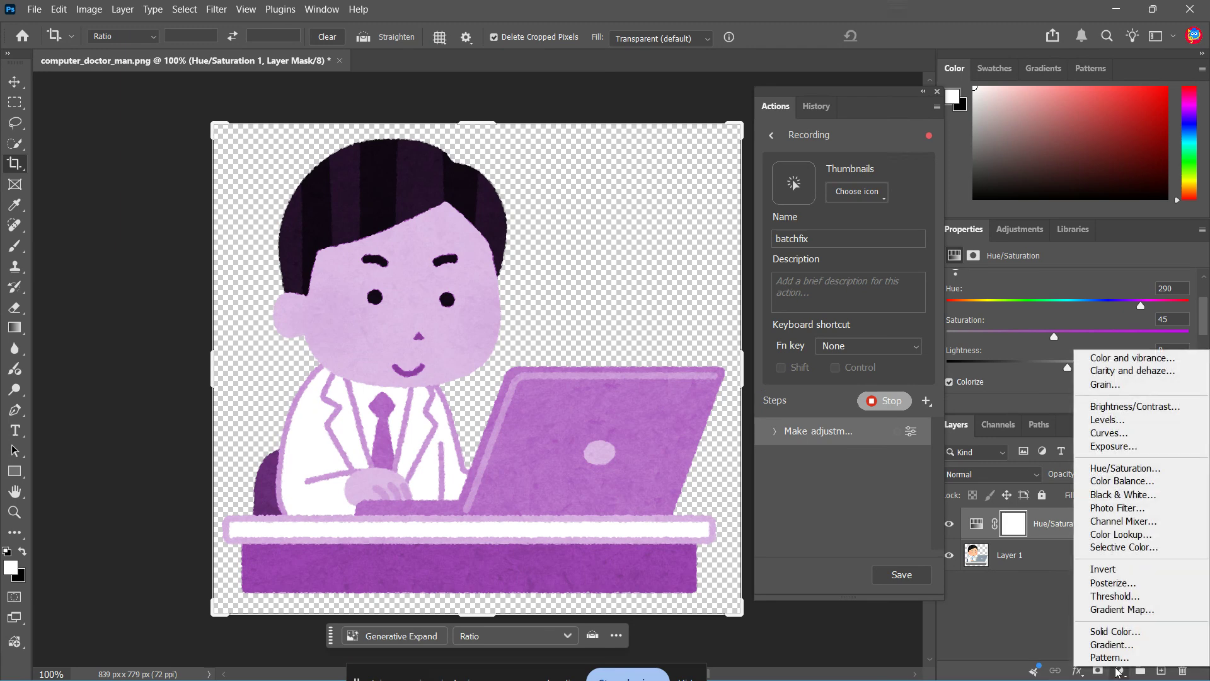
left_click(1117, 671)
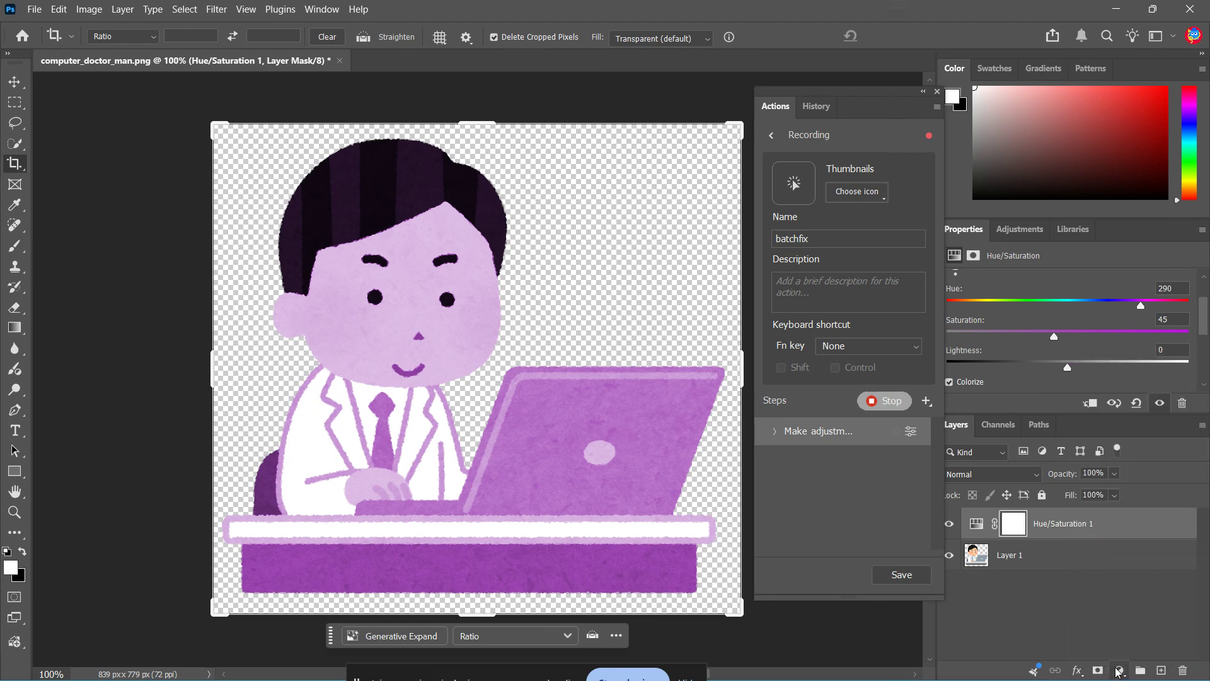
left_click(907, 580)
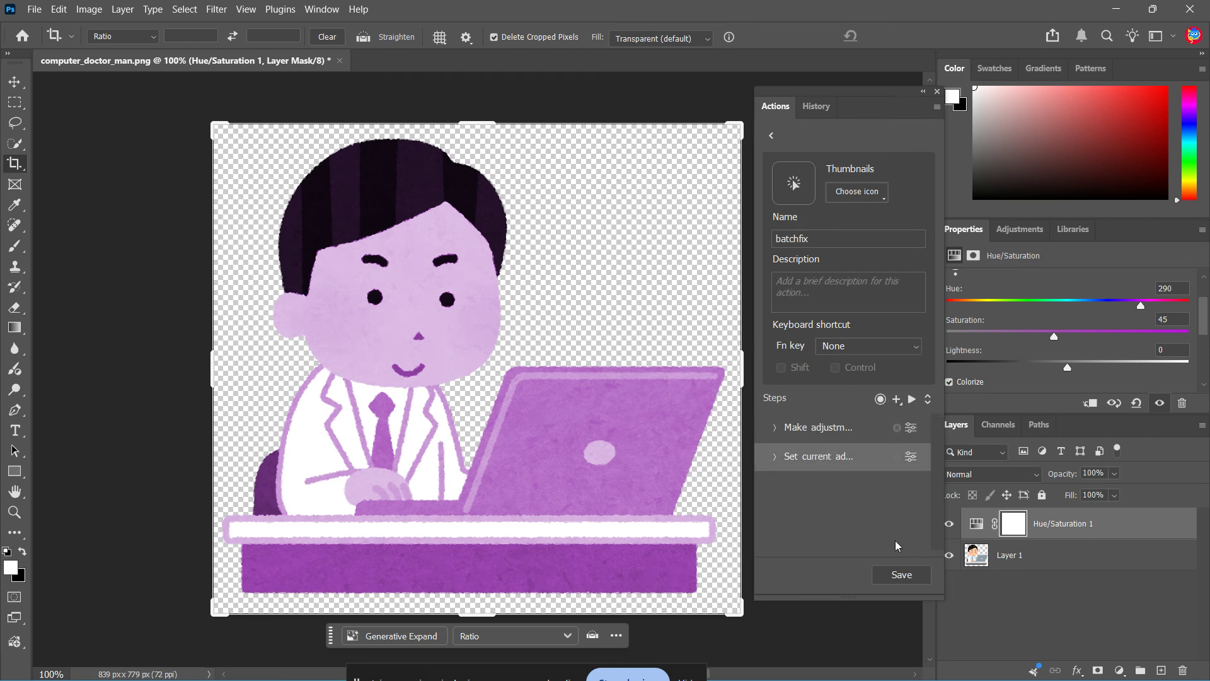
Save a copy as computer_doctor_man copy.png in the edited folder with the large file size PNG option.
left_click(35, 9)
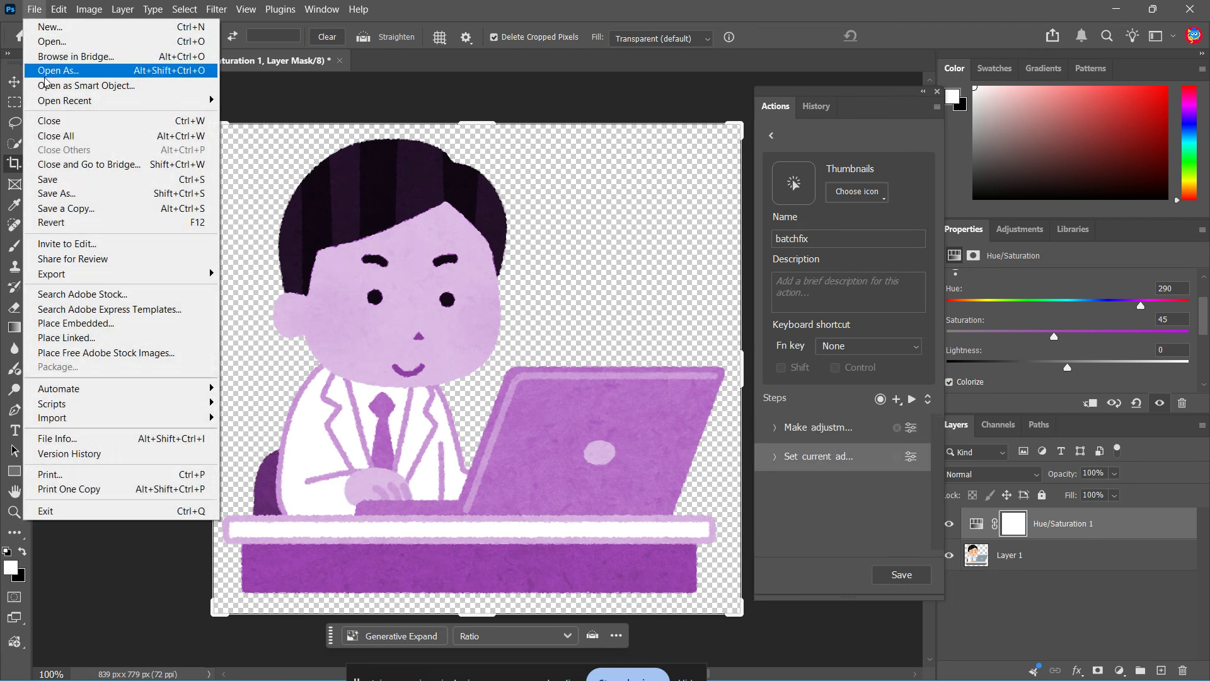
left_click(92, 209)
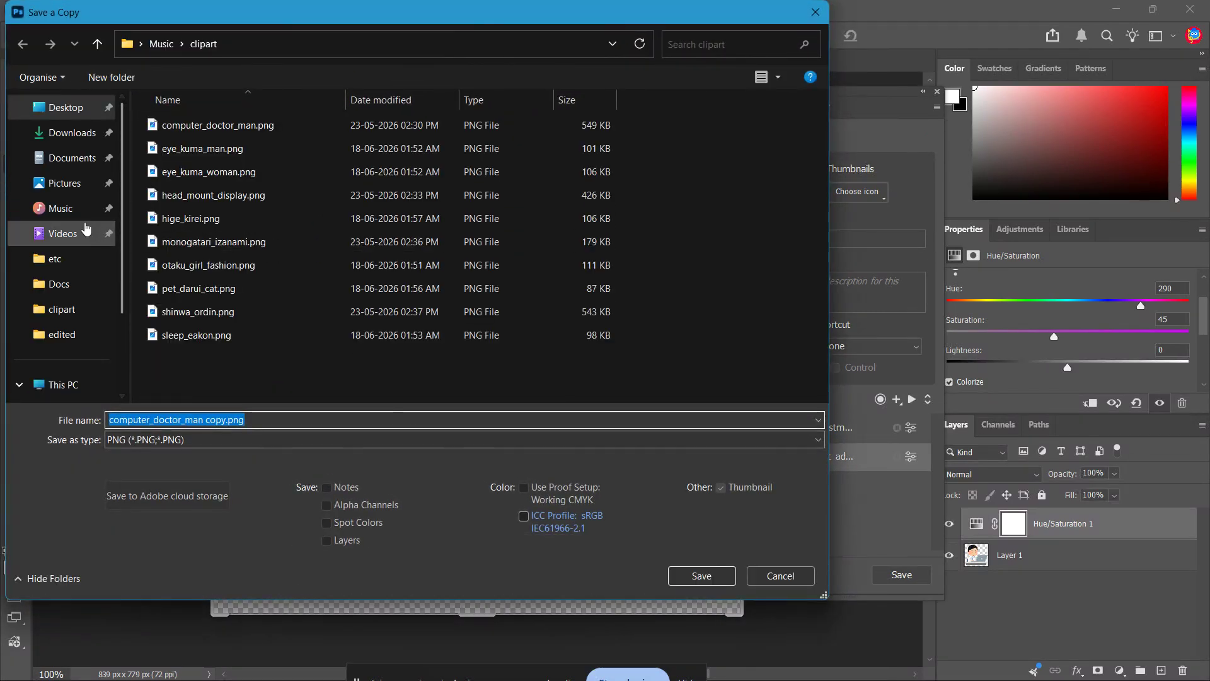
left_click(71, 215)
double_click(282, 132)
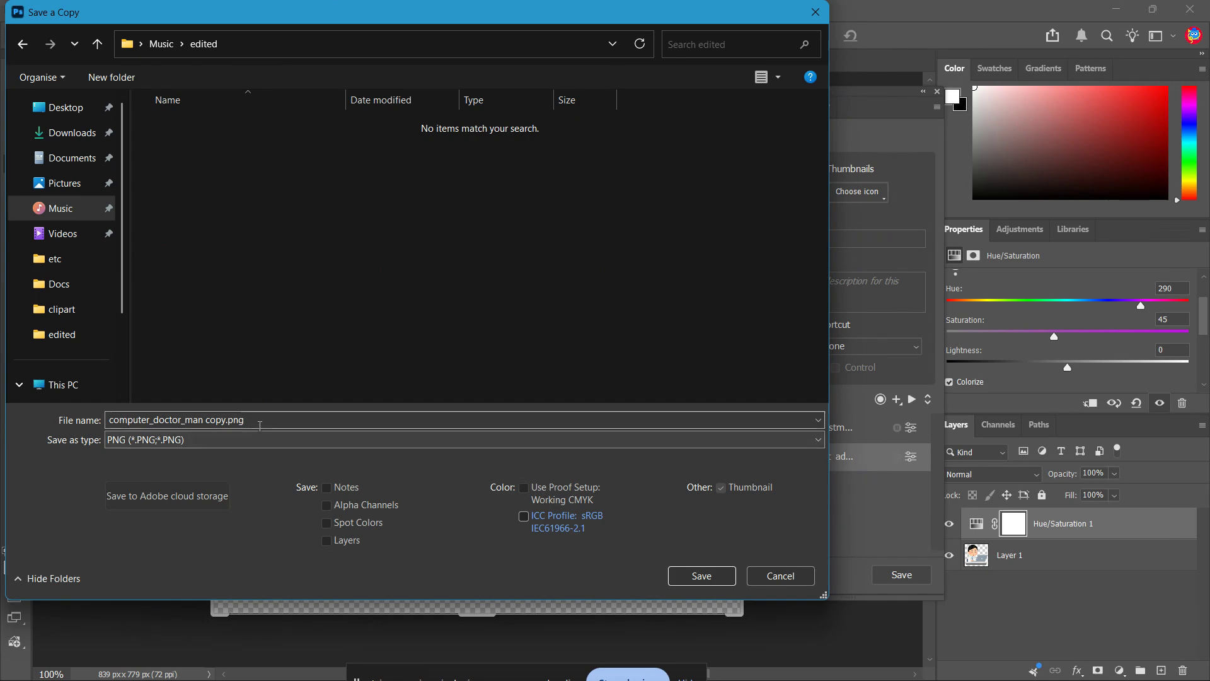
left_click(703, 576)
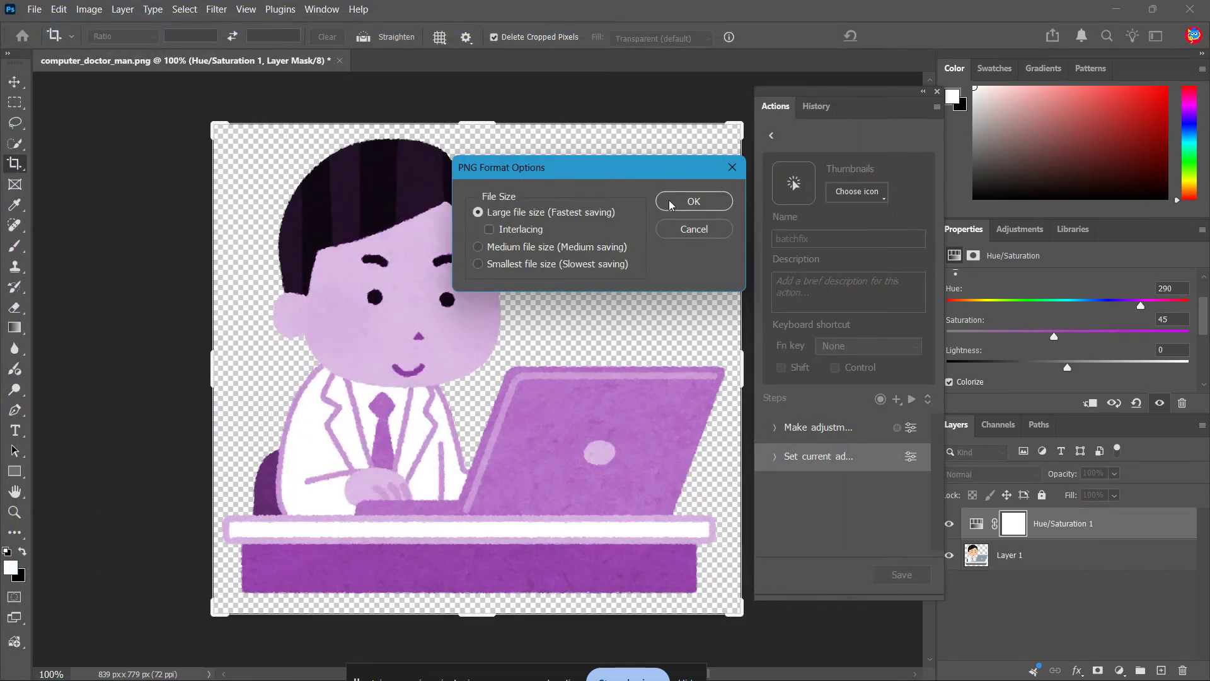
left_click(671, 203)
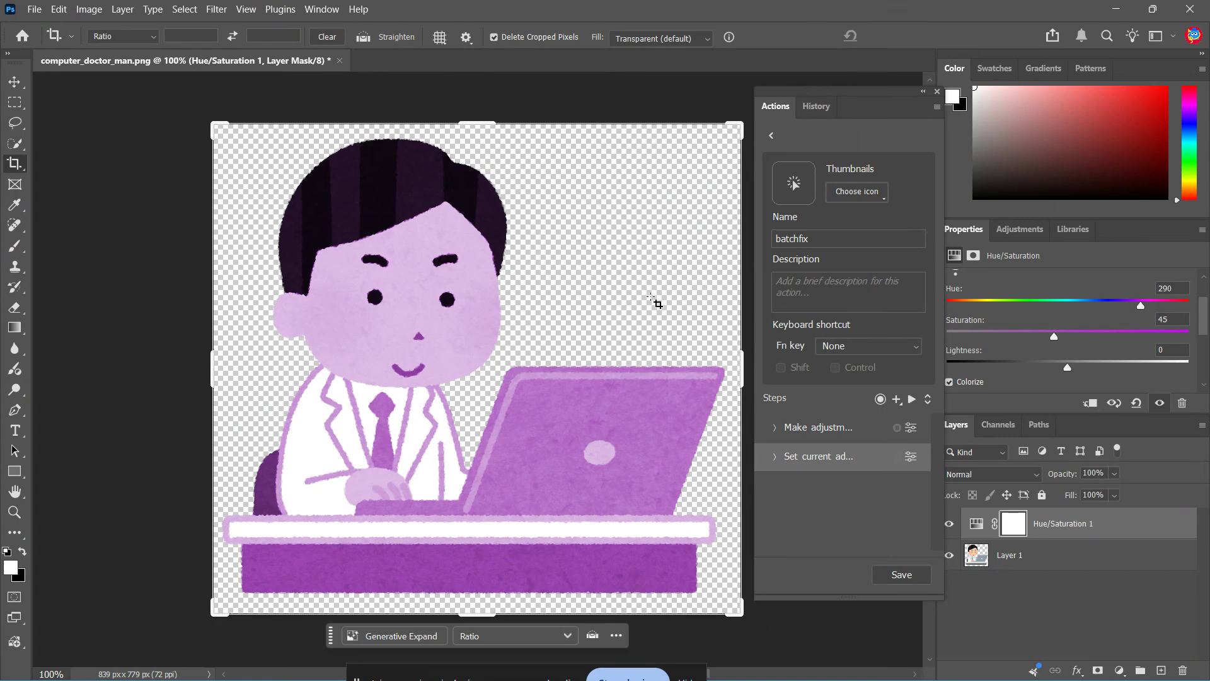
Save the batchfix action and close the Actions panel.
left_click(909, 575)
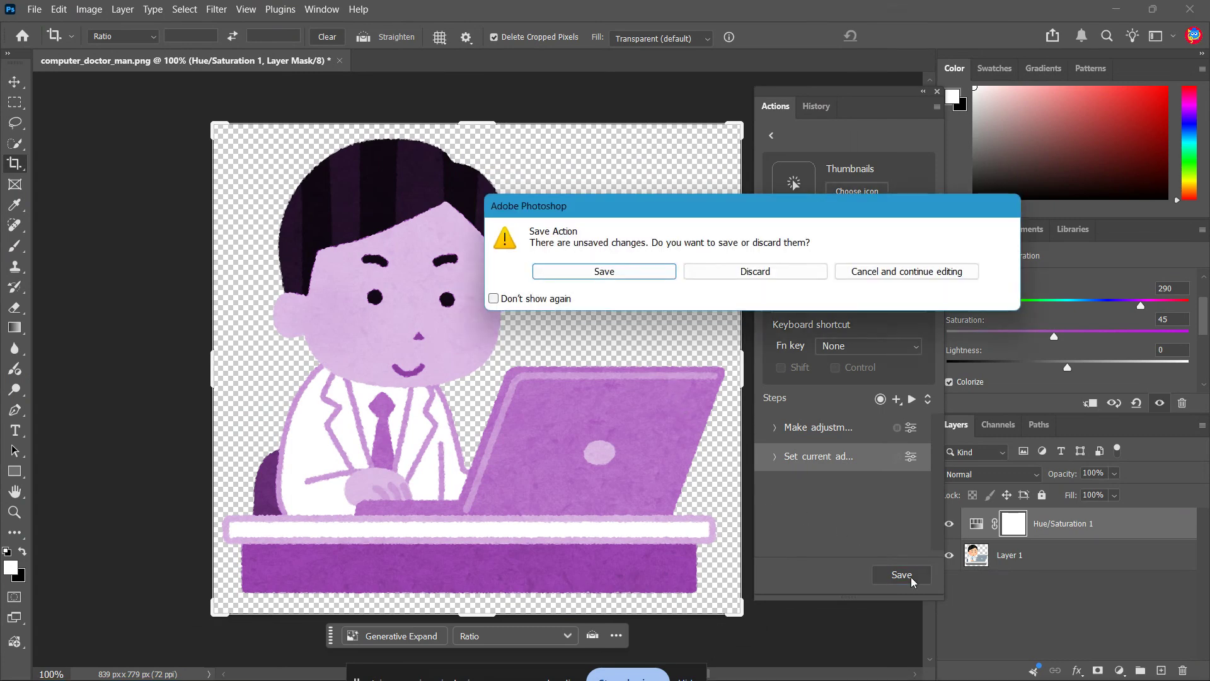
left_click(604, 271)
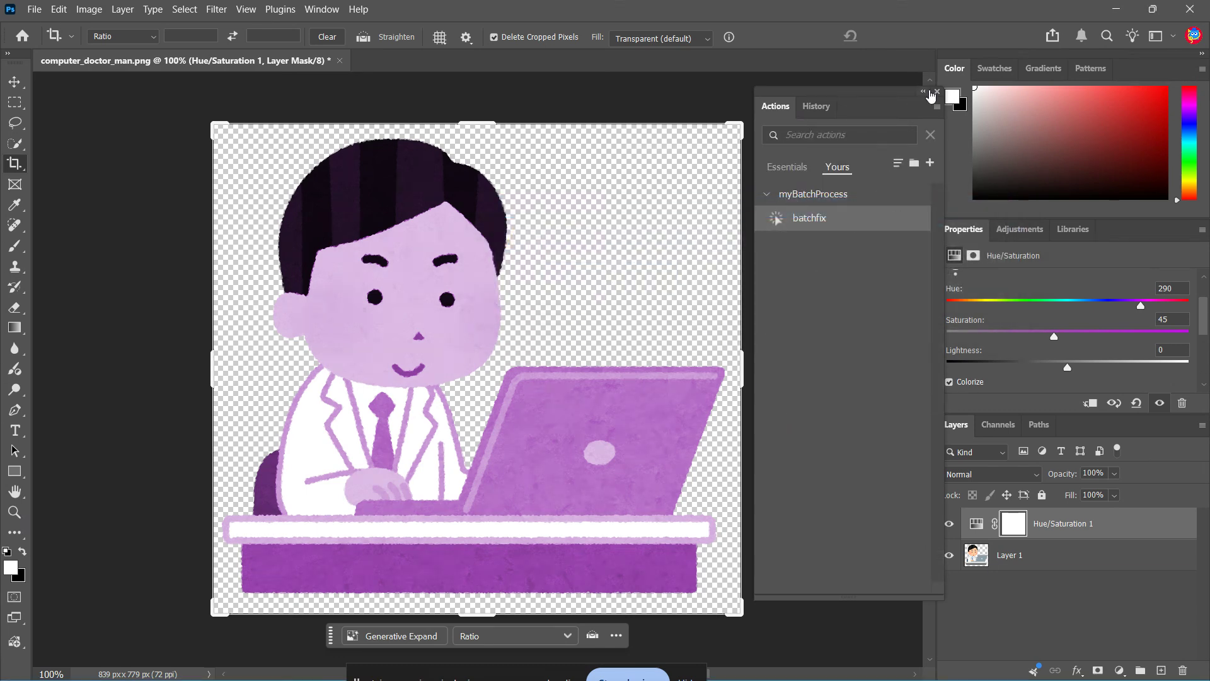
left_click(936, 92)
key("ctrl+w")
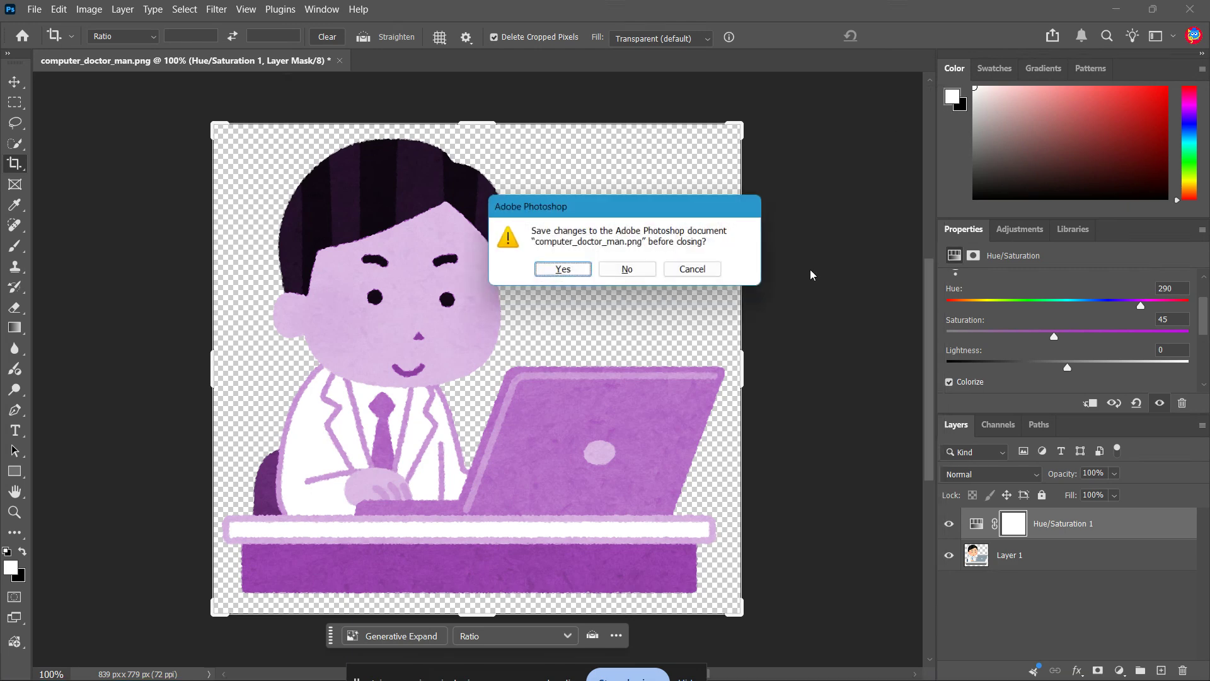
left_click(573, 273)
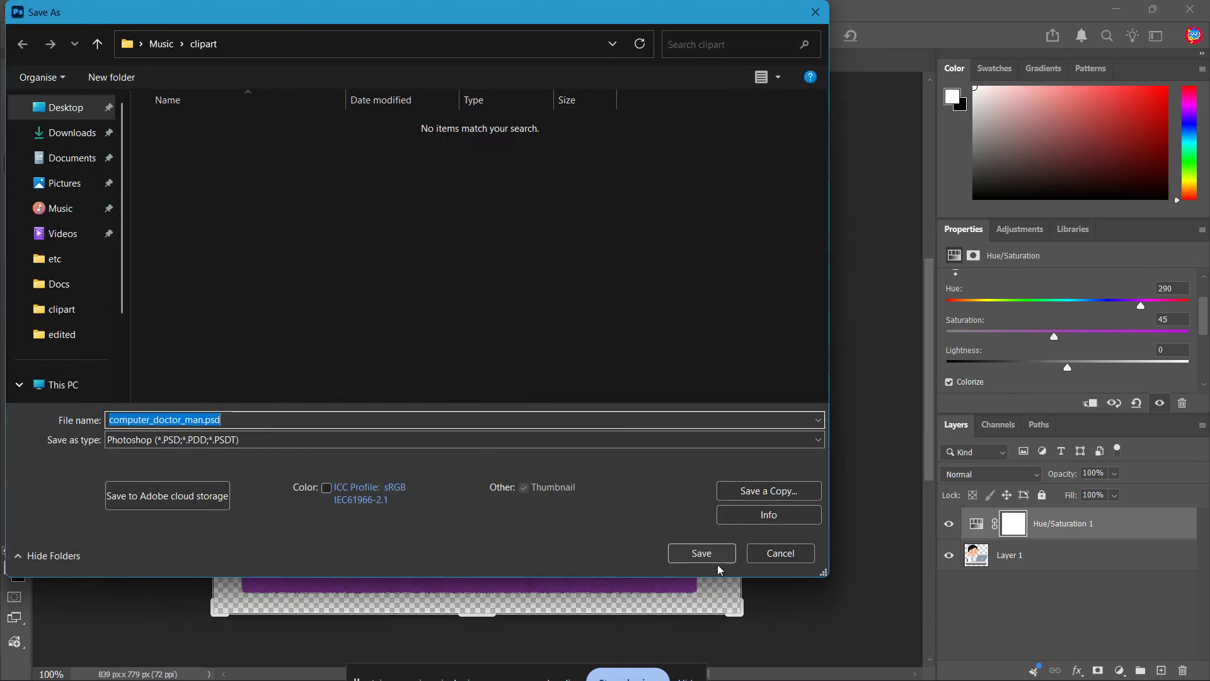
left_click(788, 553)
Close the document without saving changes.
key("ctrl+w")
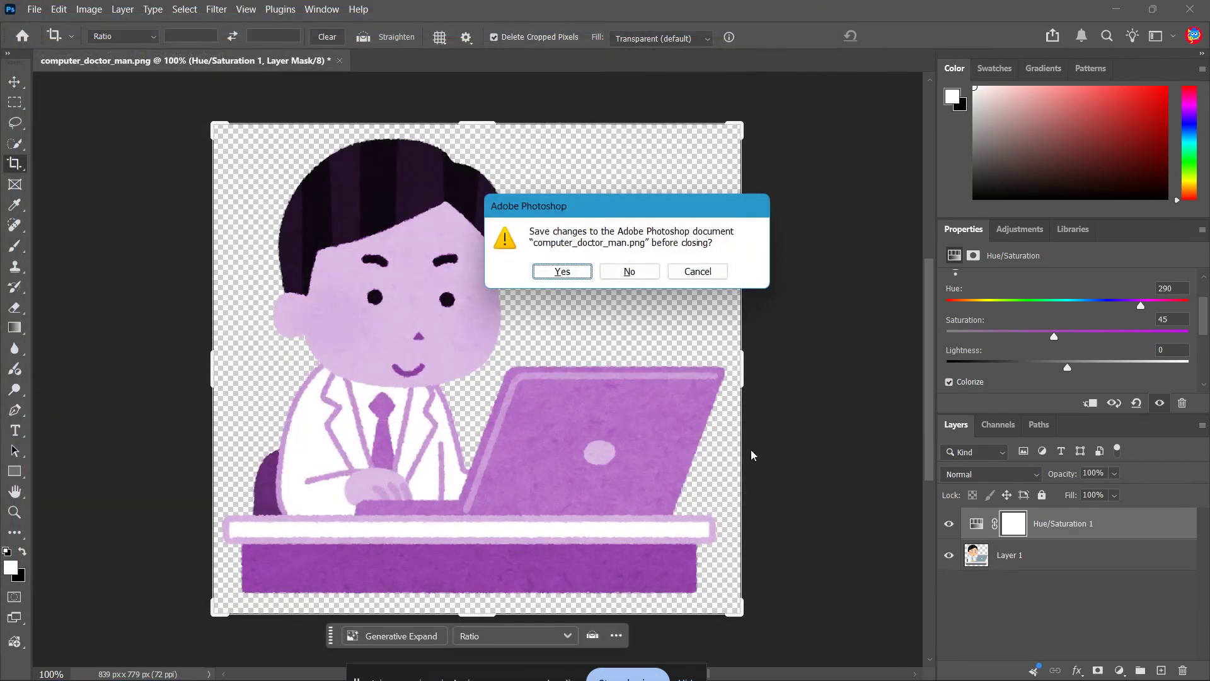
left_click(629, 271)
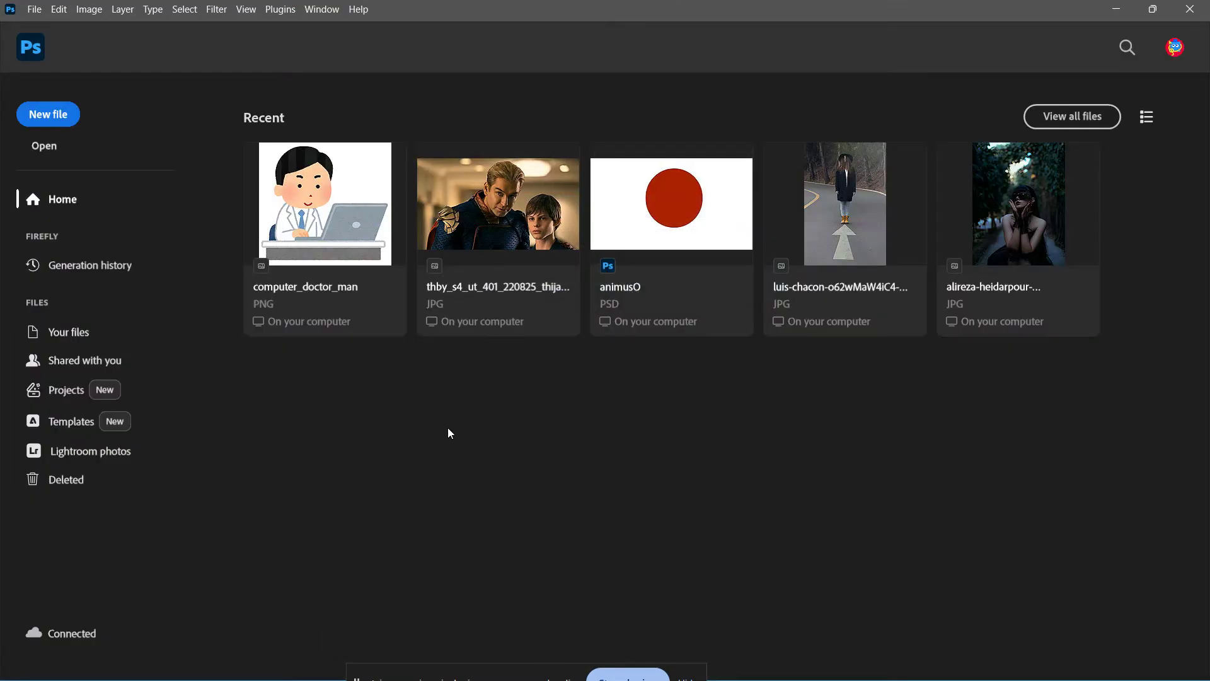
Open the Batch automation dialog and choose the myBatchProcess set with the batchfix action.
left_click(34, 9)
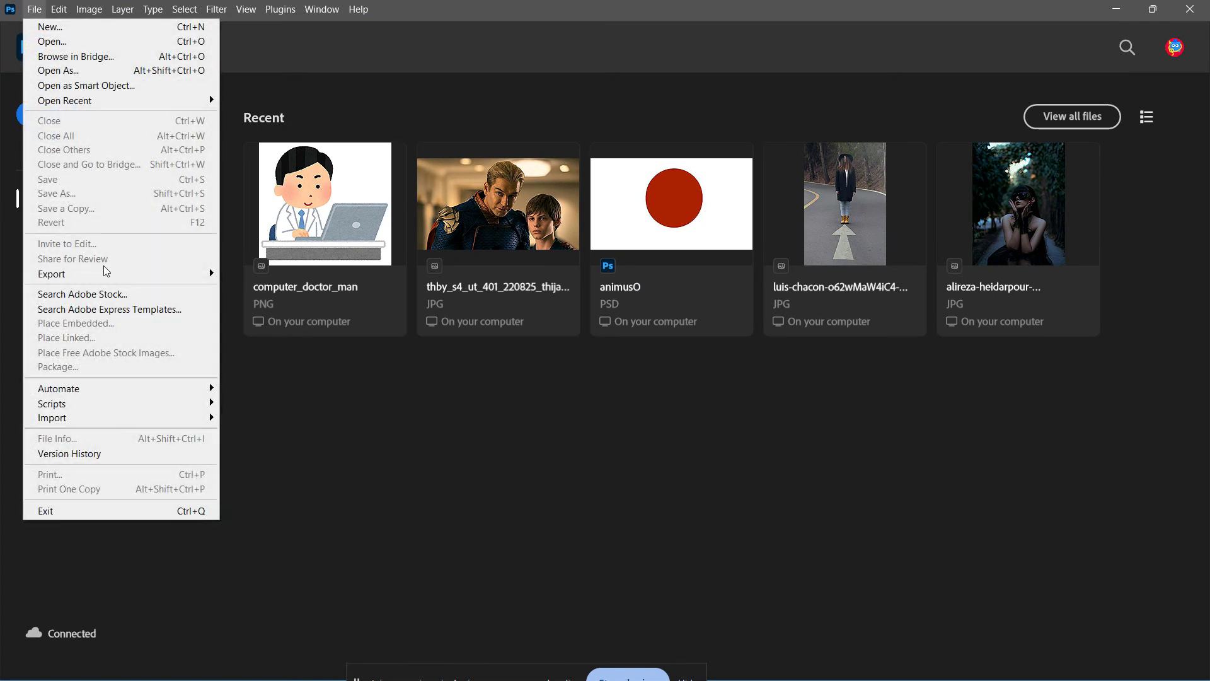
mouse_move(153, 384)
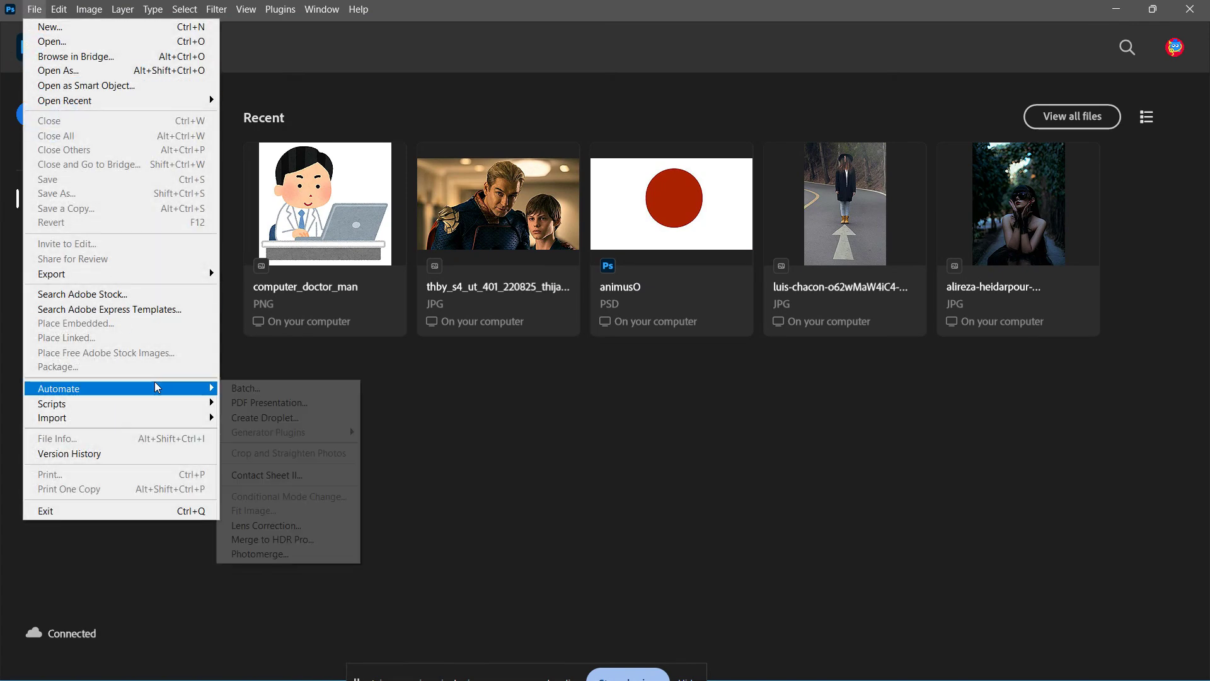
left_click(236, 388)
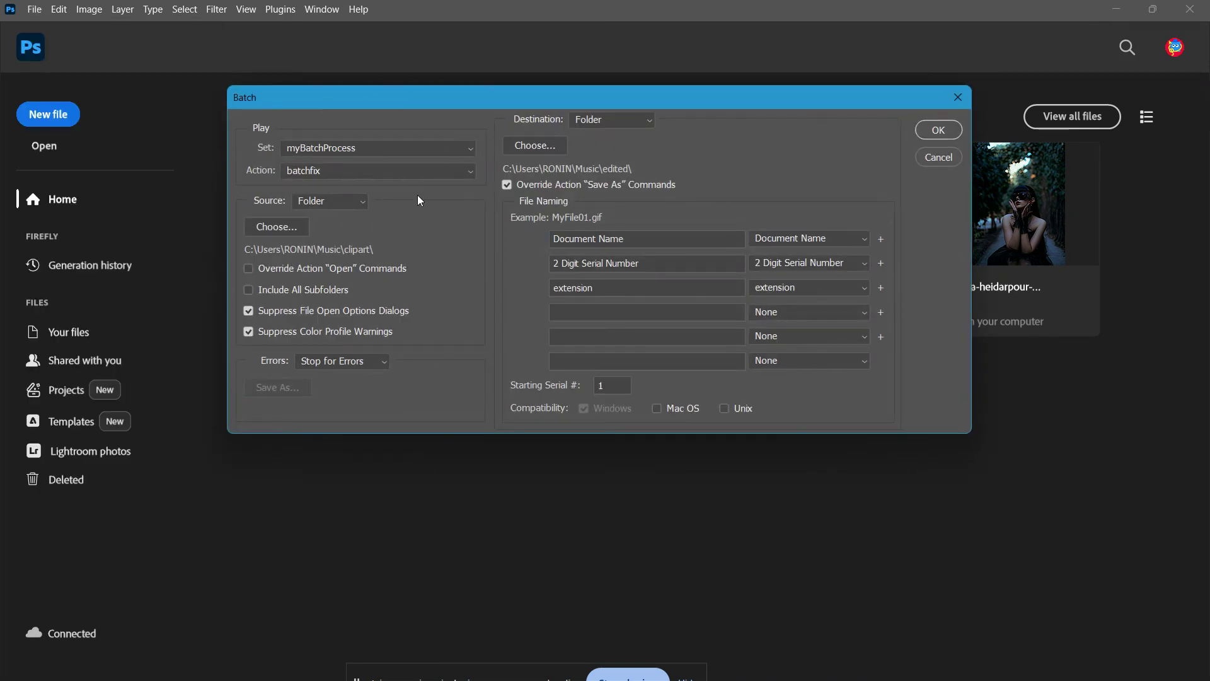
left_click(444, 150)
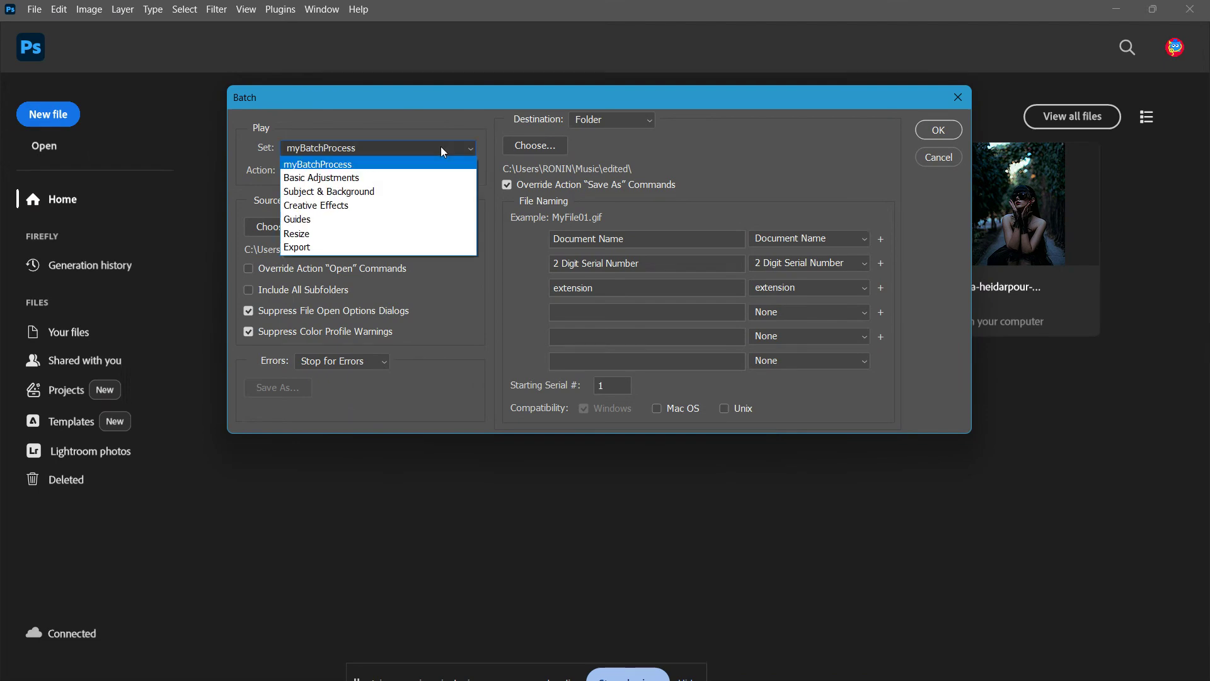
left_click(316, 164)
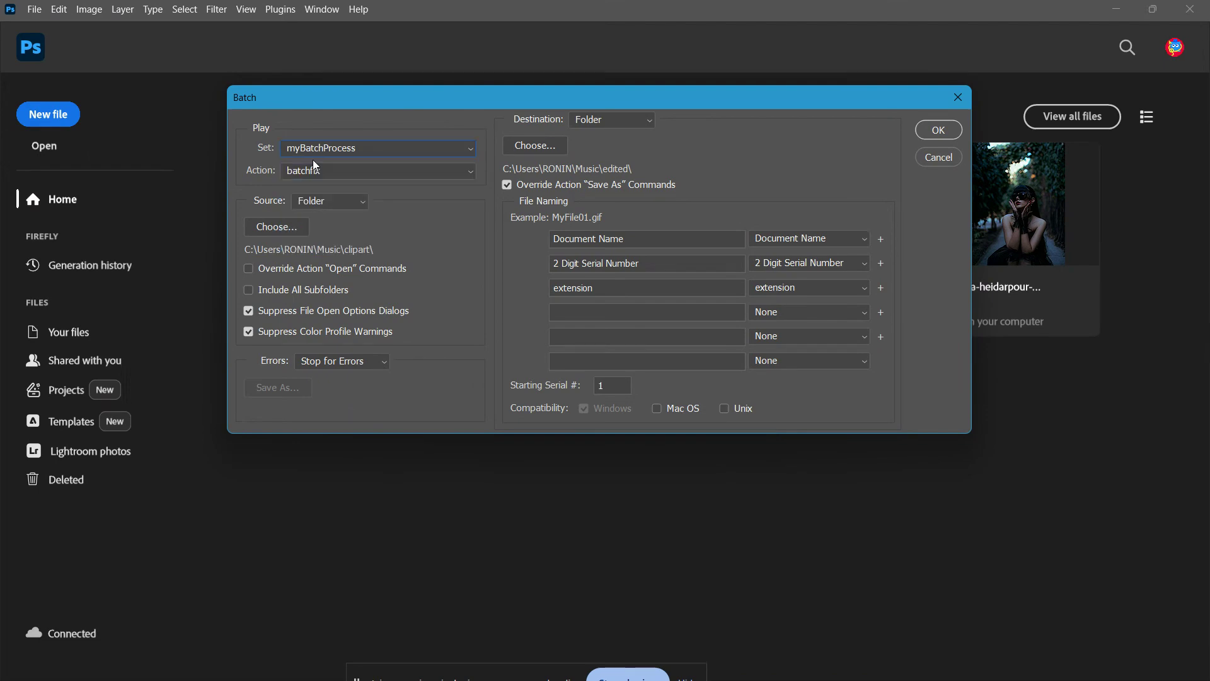
left_click(407, 172)
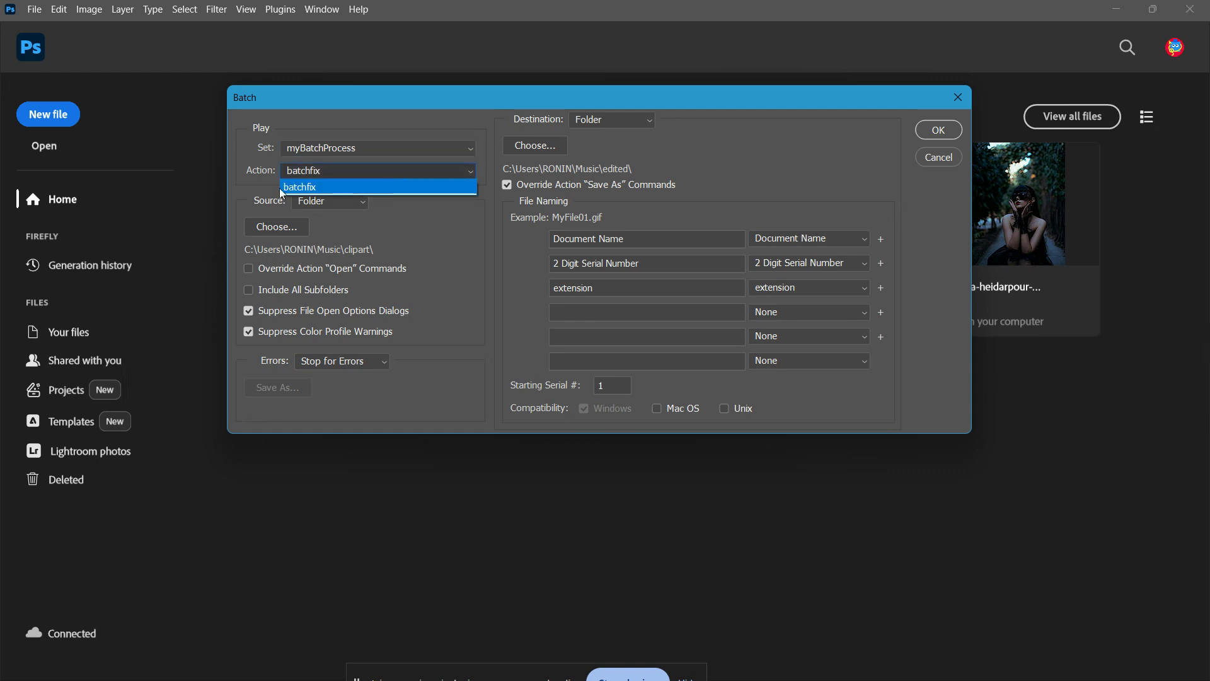
left_click(341, 187)
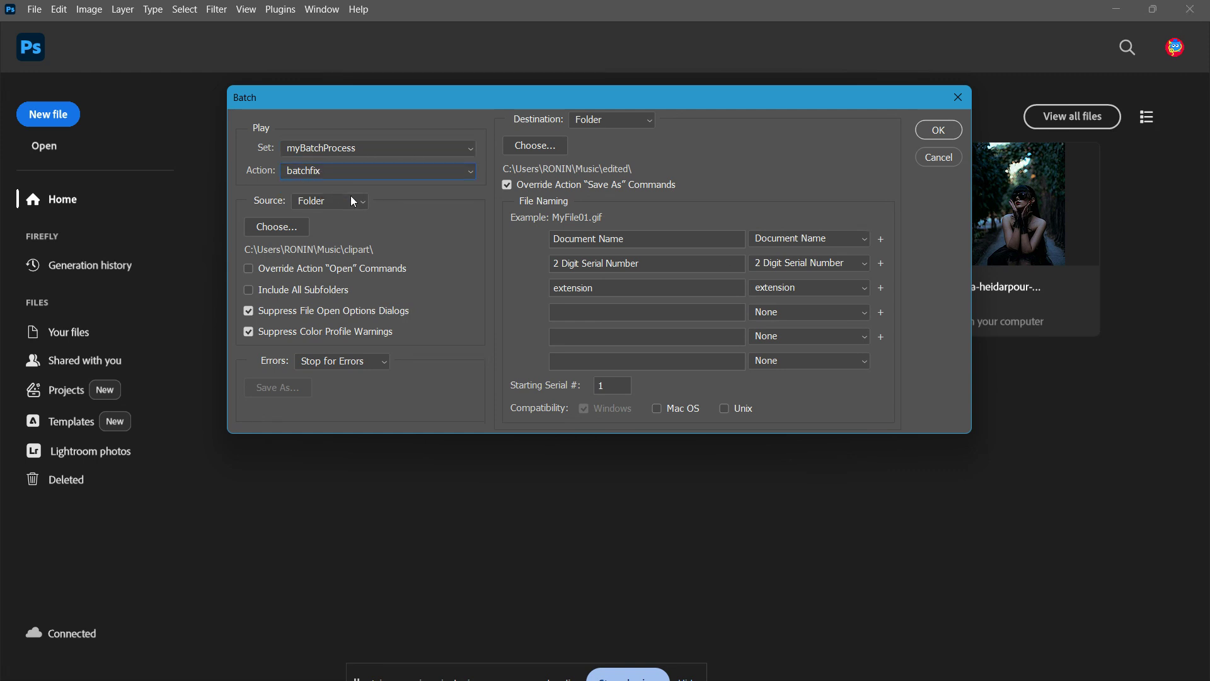
Set the batch source to Folder and choose the clipart folder in Music.
left_click(351, 204)
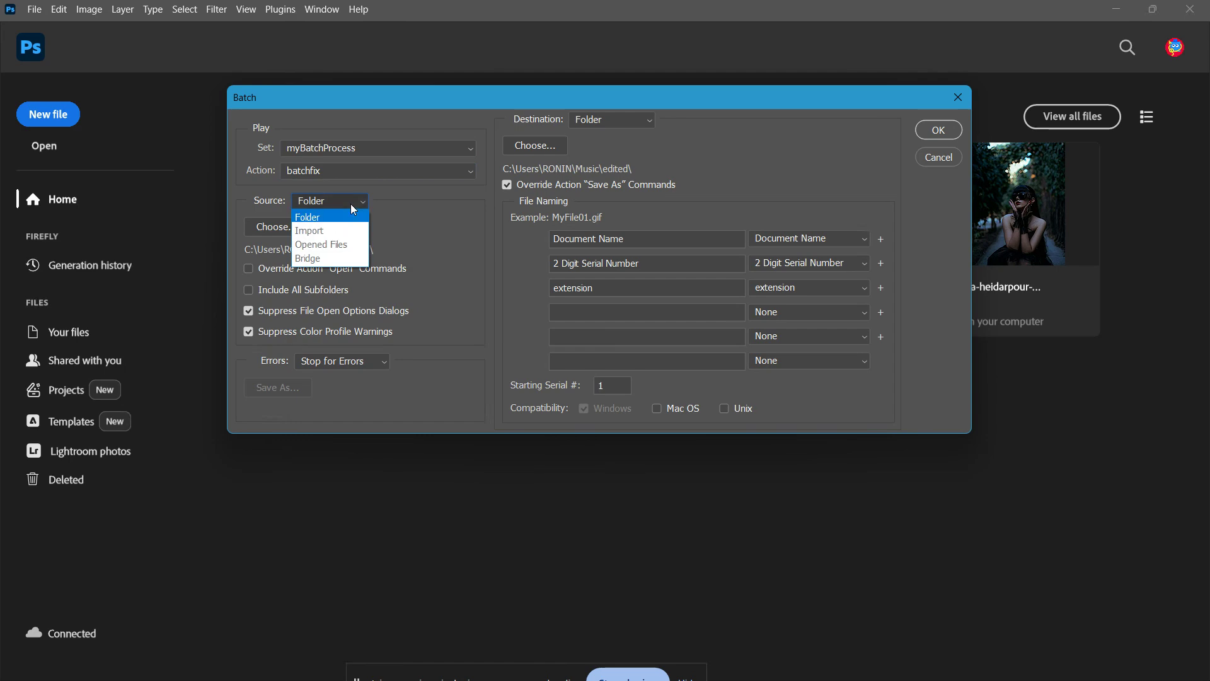
left_click(353, 209)
left_click(258, 227)
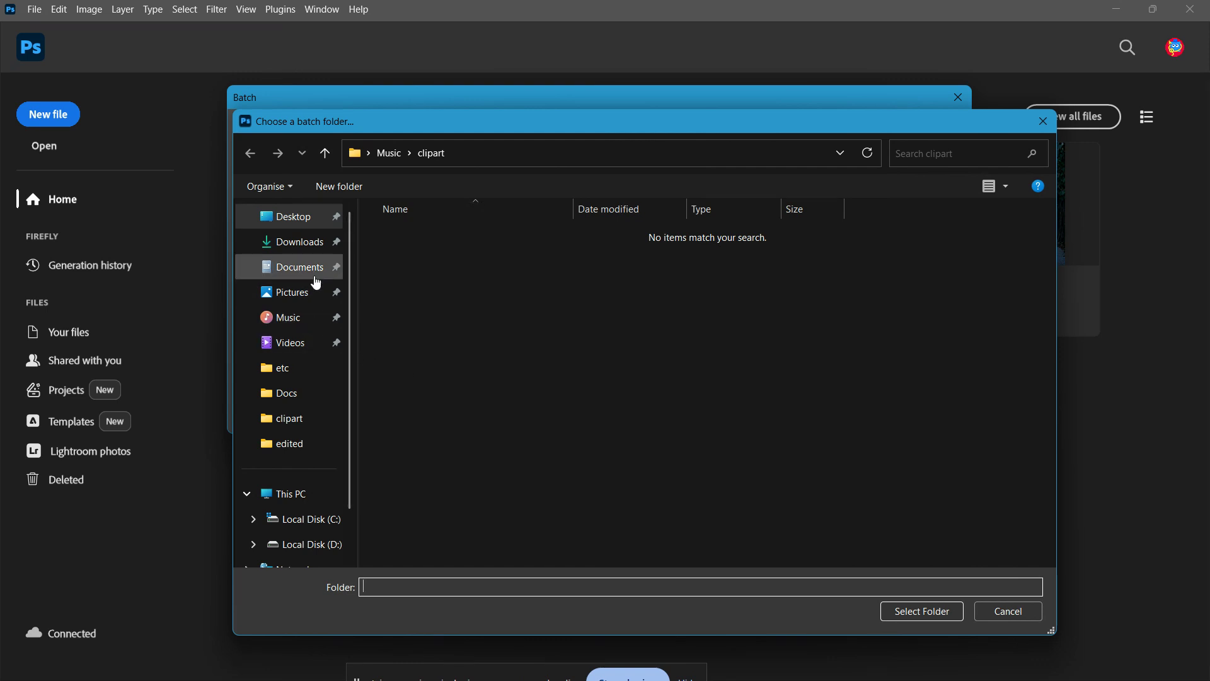
left_click(296, 317)
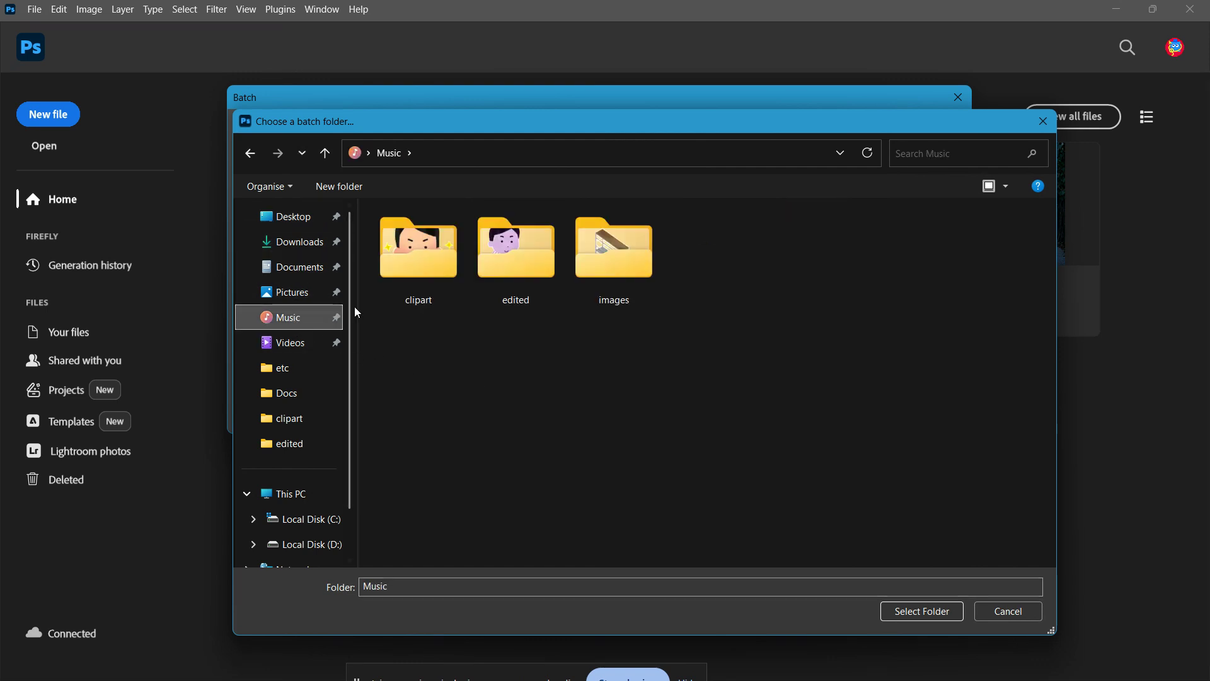
double_click(399, 277)
left_click(909, 611)
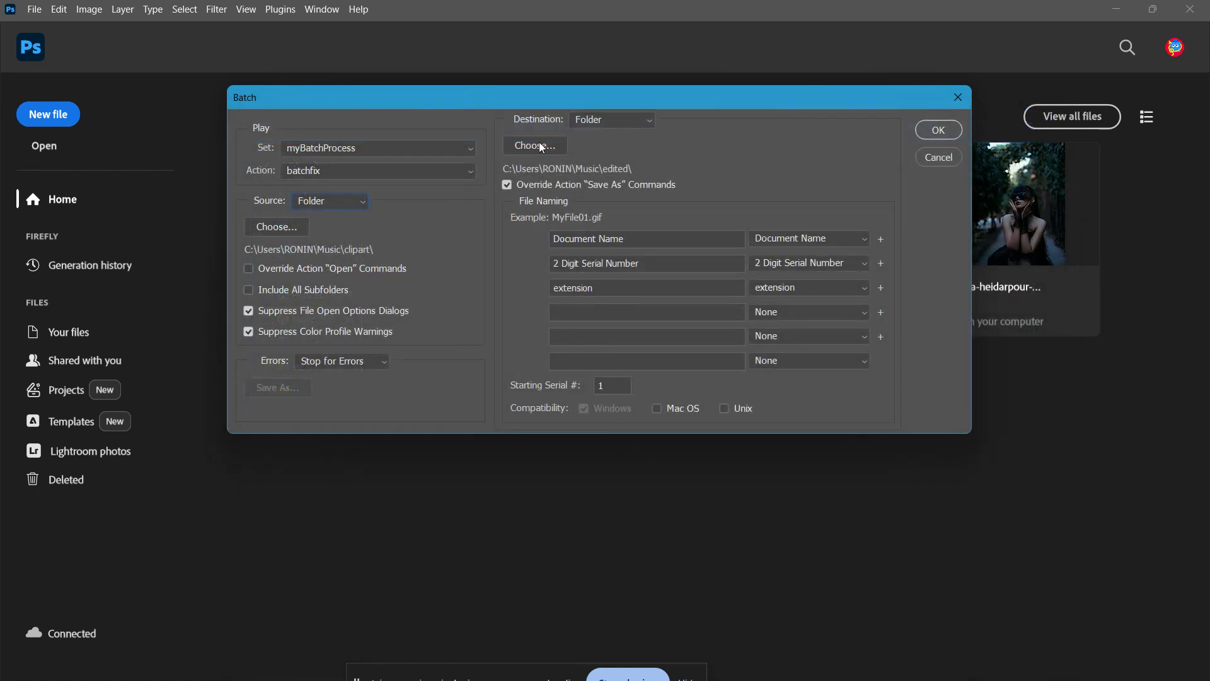
Set the batch destination to Folder and choose the edited folder in Music.
left_click(600, 130)
left_click(599, 162)
left_click(548, 147)
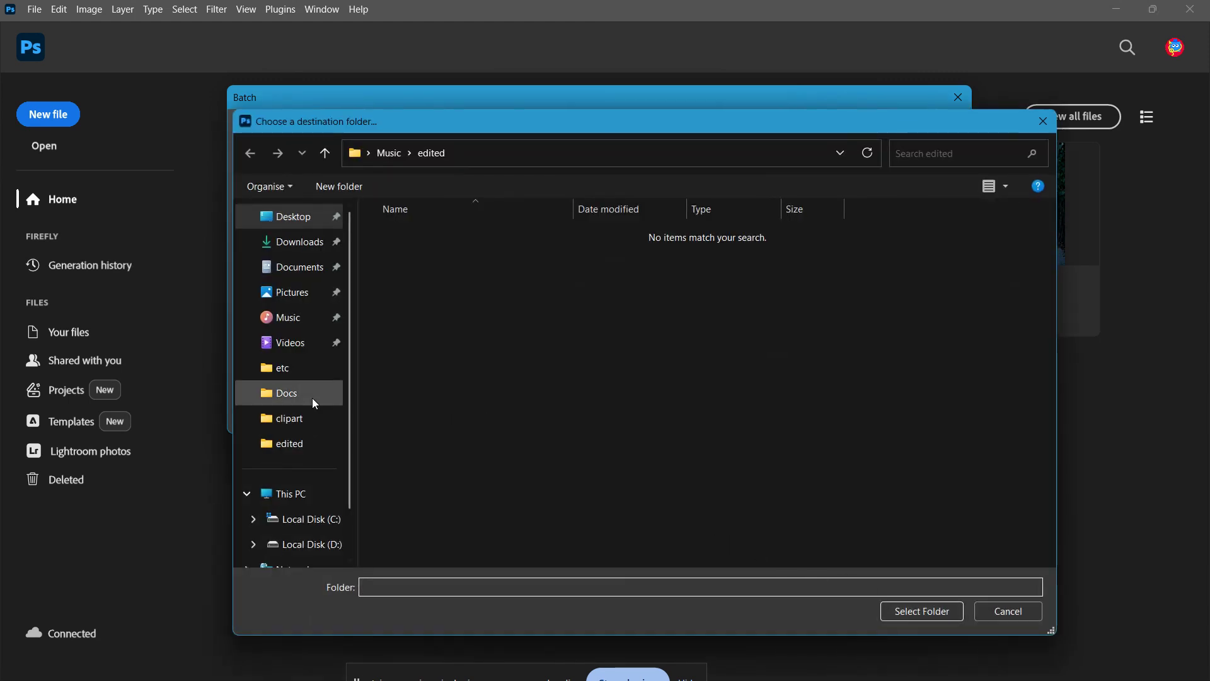
left_click(297, 318)
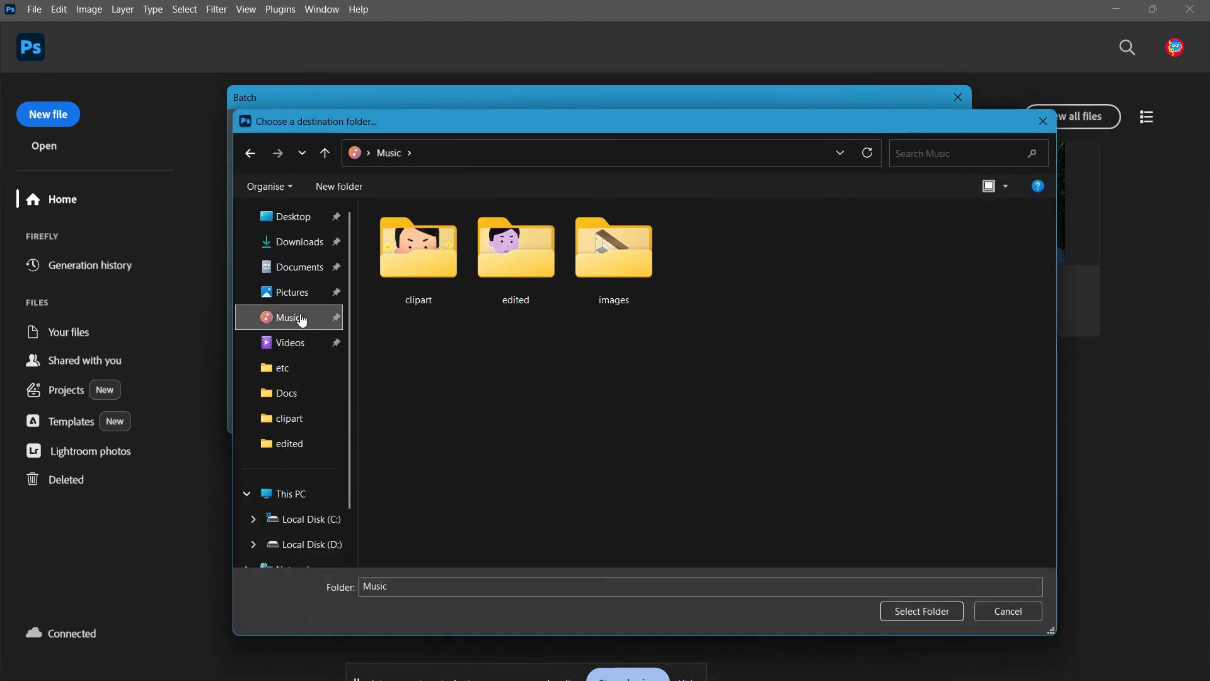
left_click(502, 297)
double_click(502, 297)
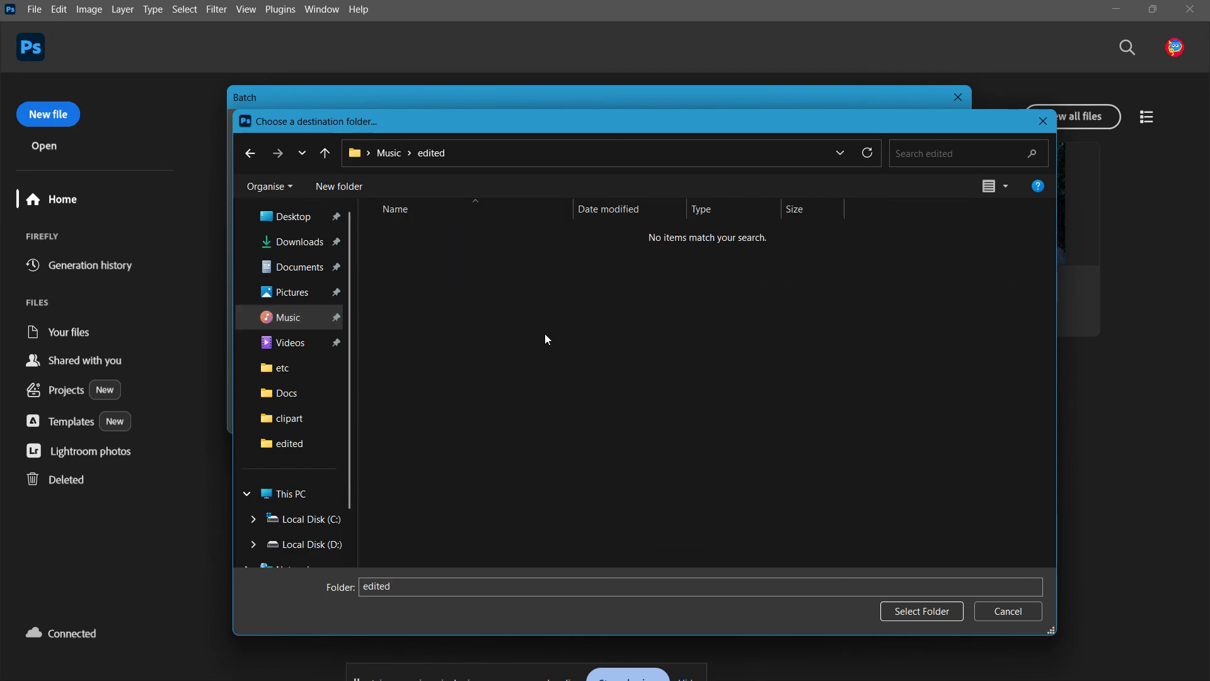
left_click(930, 619)
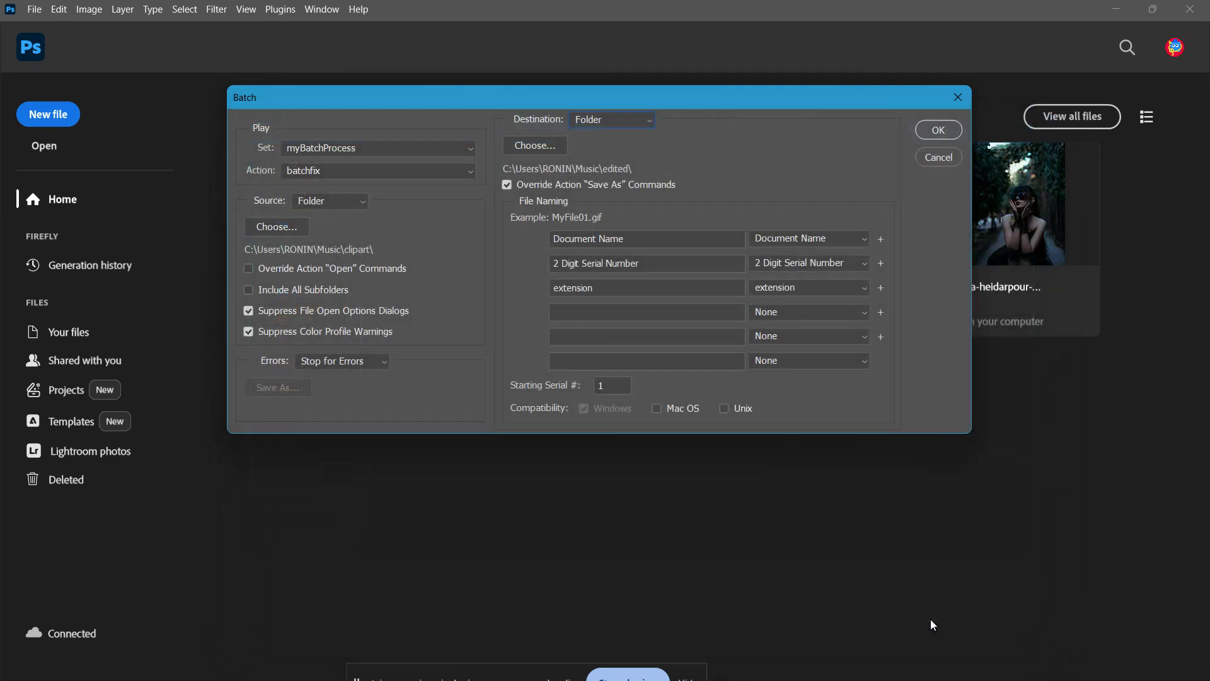
Enable Override Action "Save As" Commands and acknowledge the notice.
left_click(507, 187)
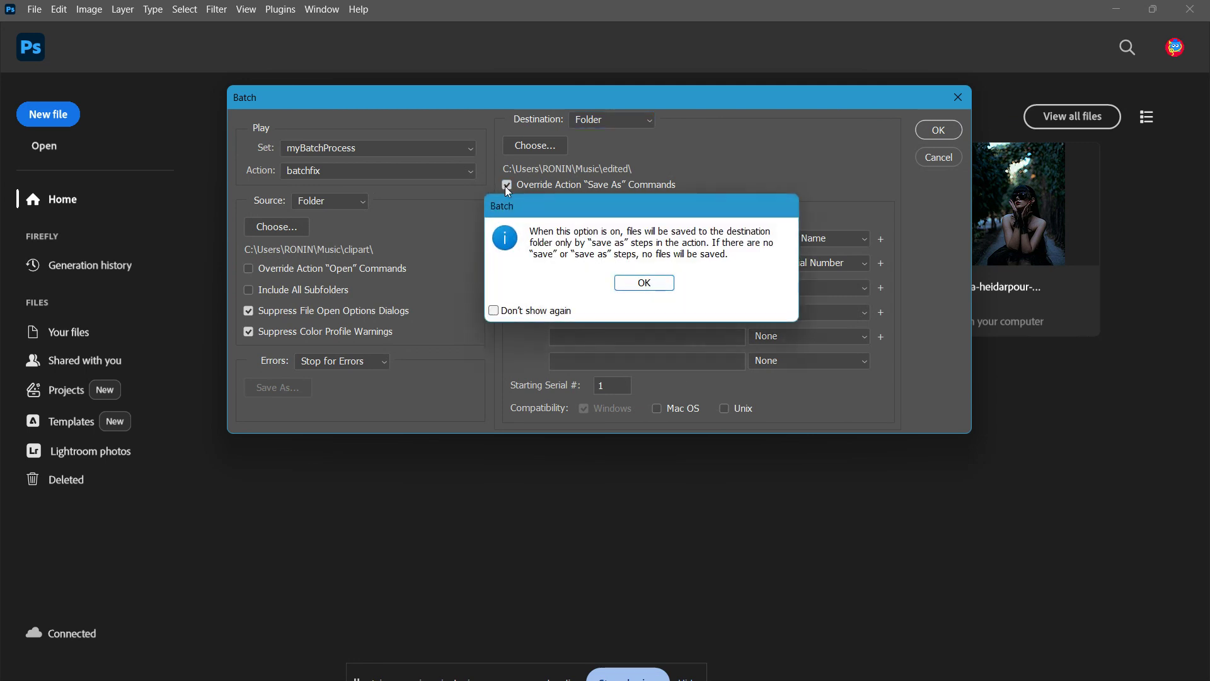
left_click(653, 282)
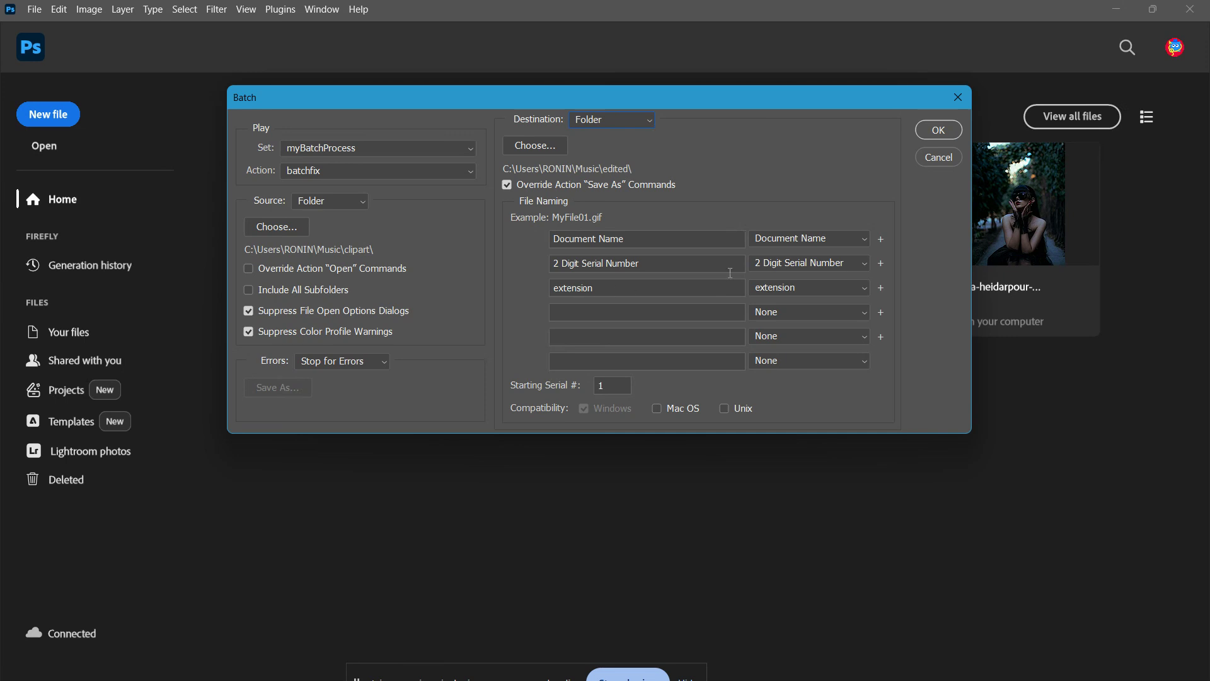
Set the file naming to Document Name, 2 Digit Serial Number and extension.
left_click(805, 248)
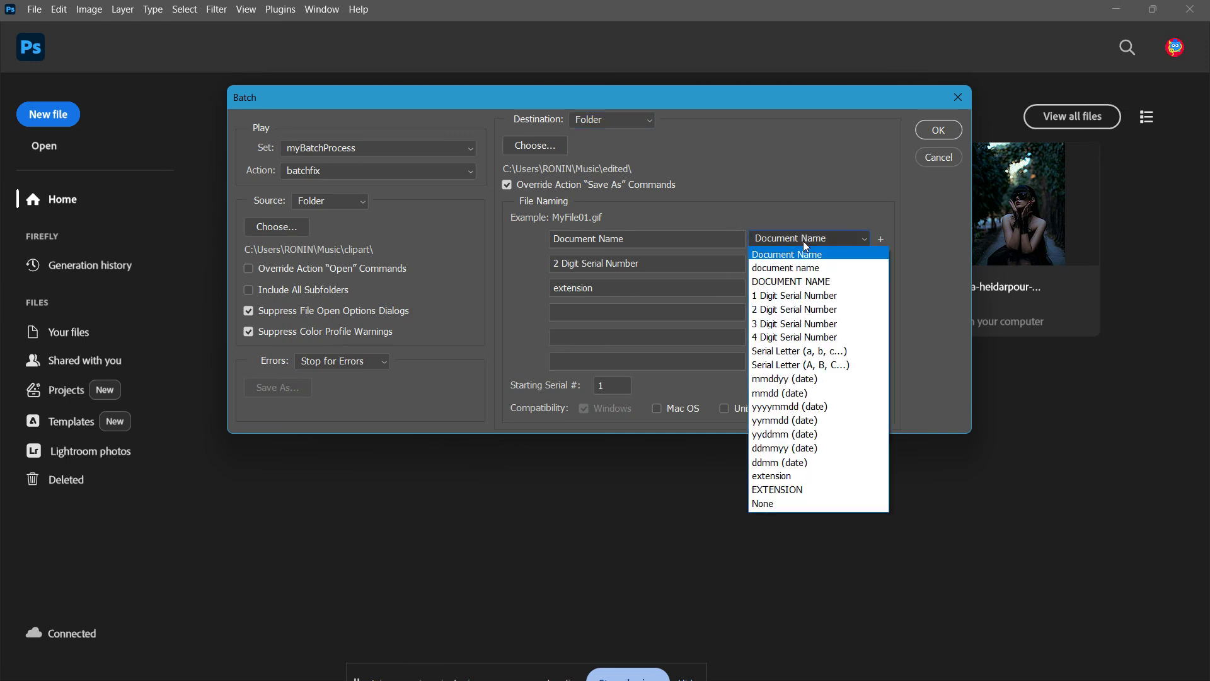
left_click(814, 255)
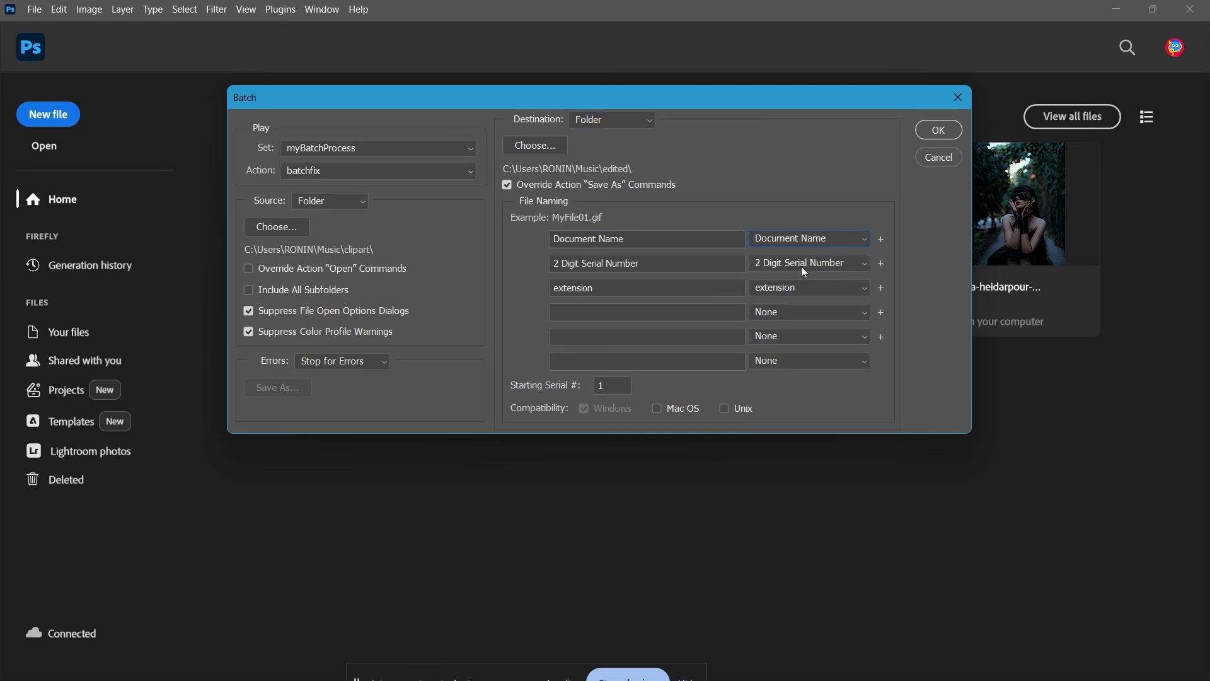
left_click(802, 267)
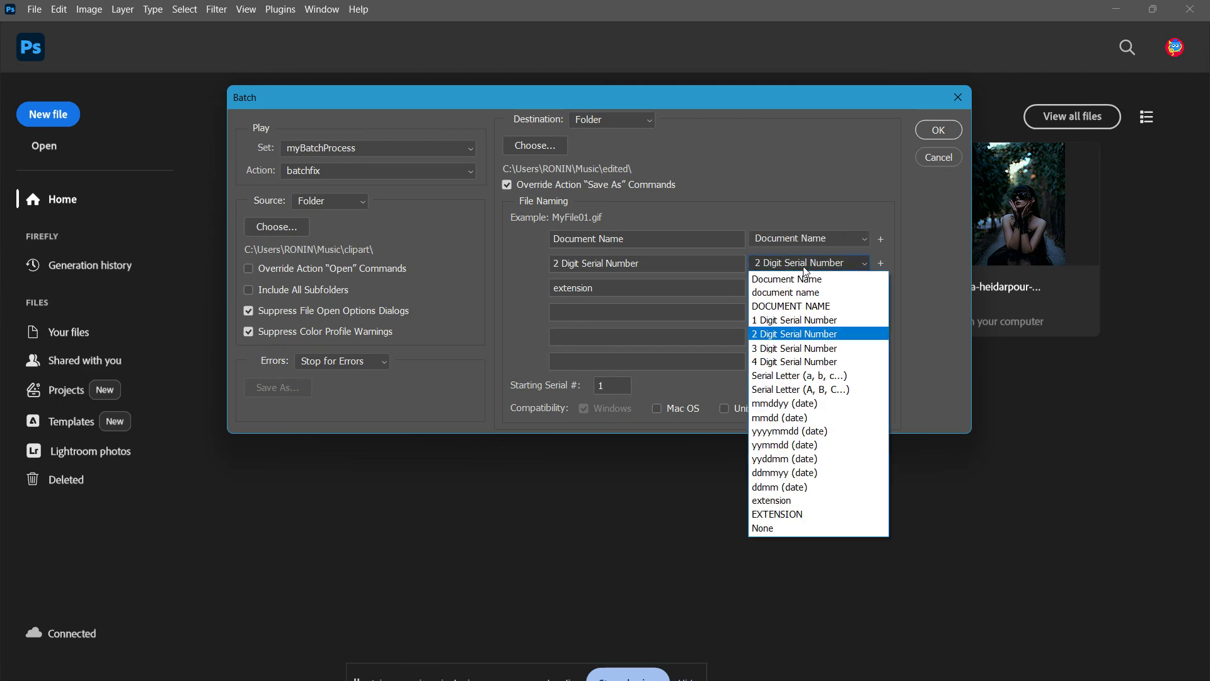
left_click(806, 336)
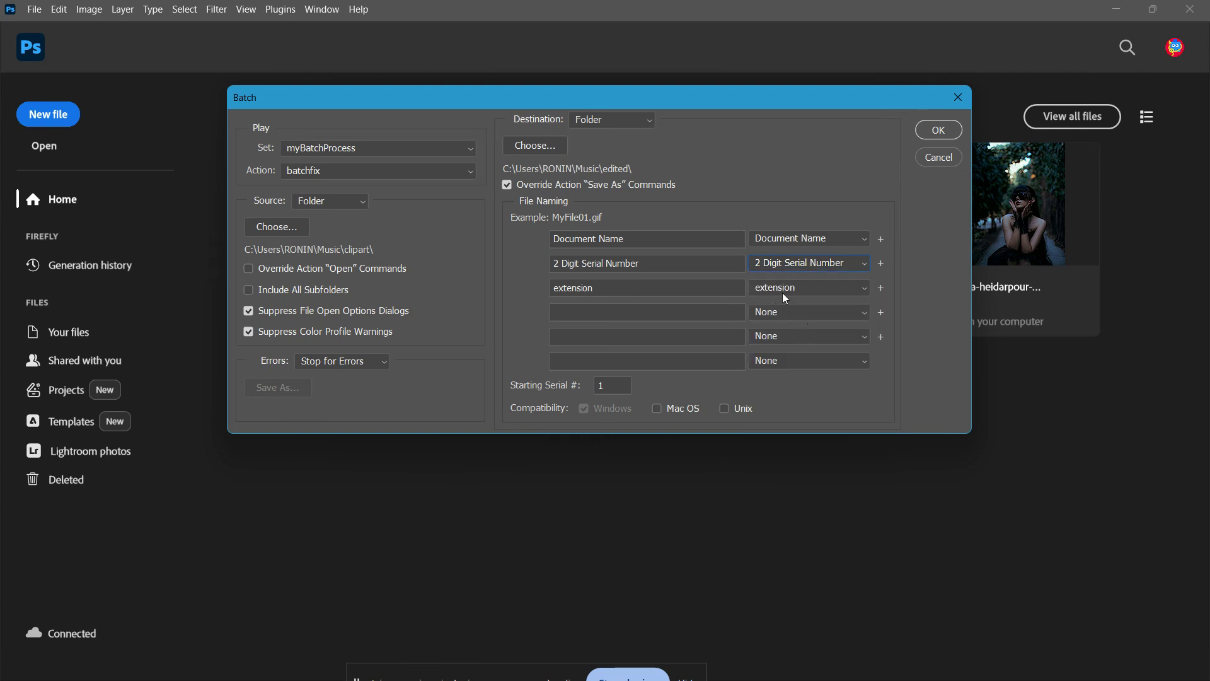
left_click(786, 296)
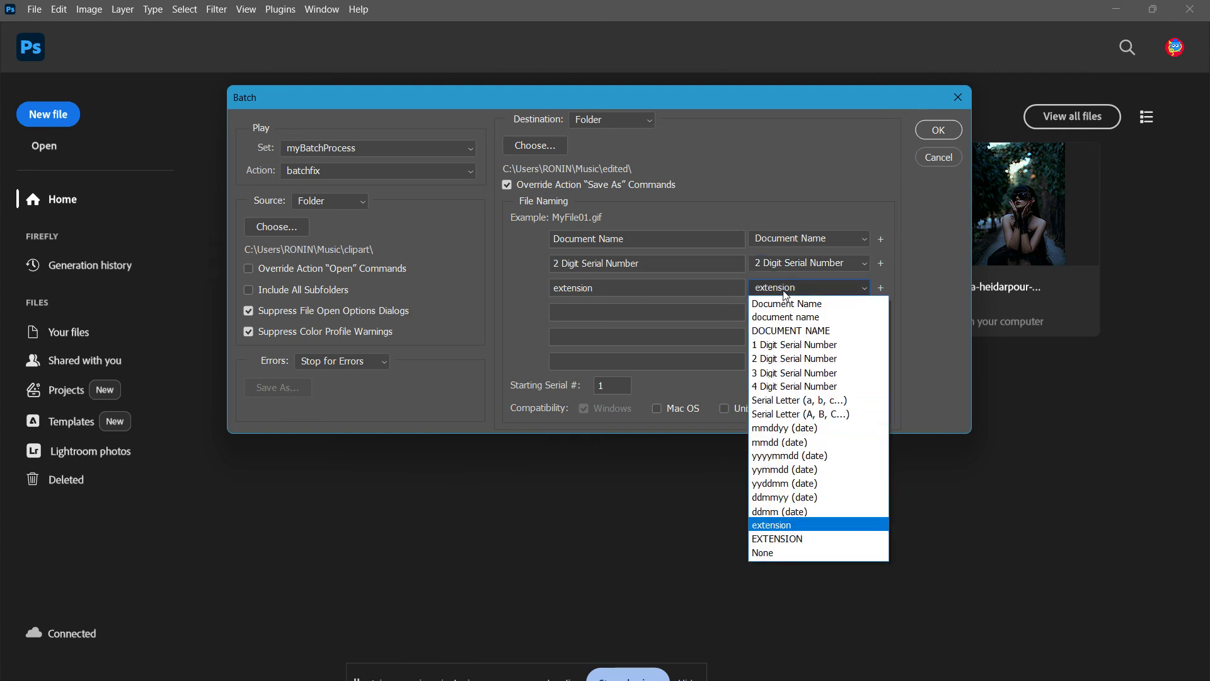
left_click(799, 528)
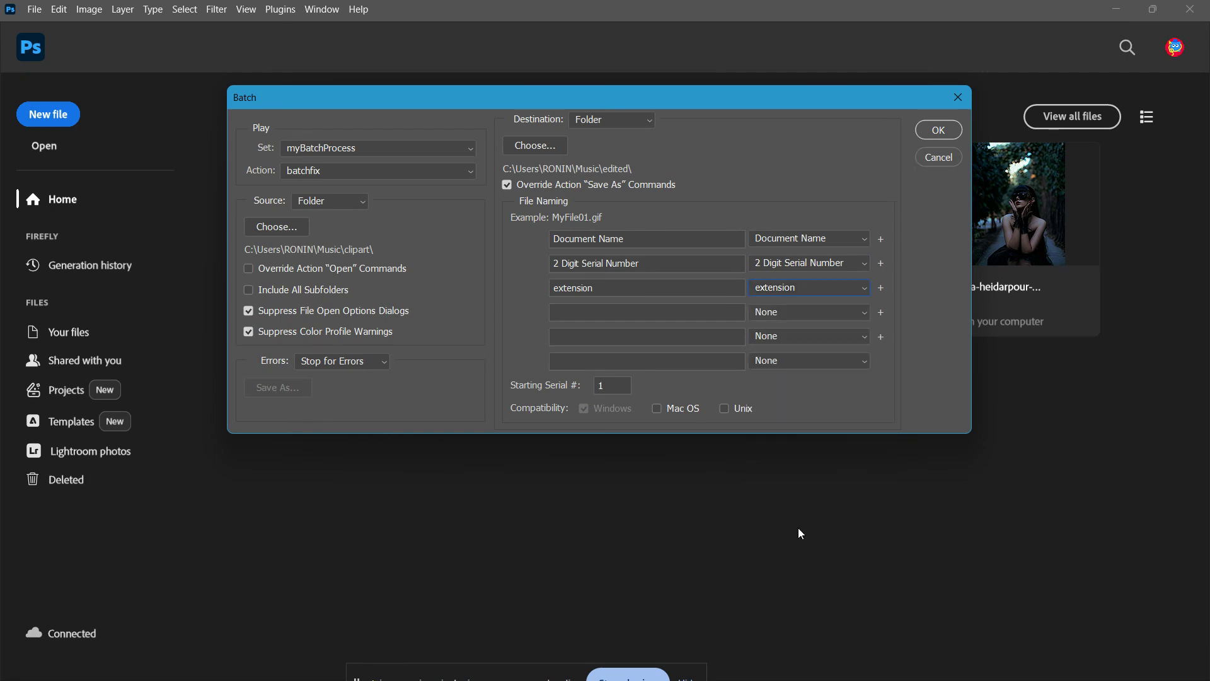
left_click(840, 261)
left_click(839, 262)
left_click(824, 296)
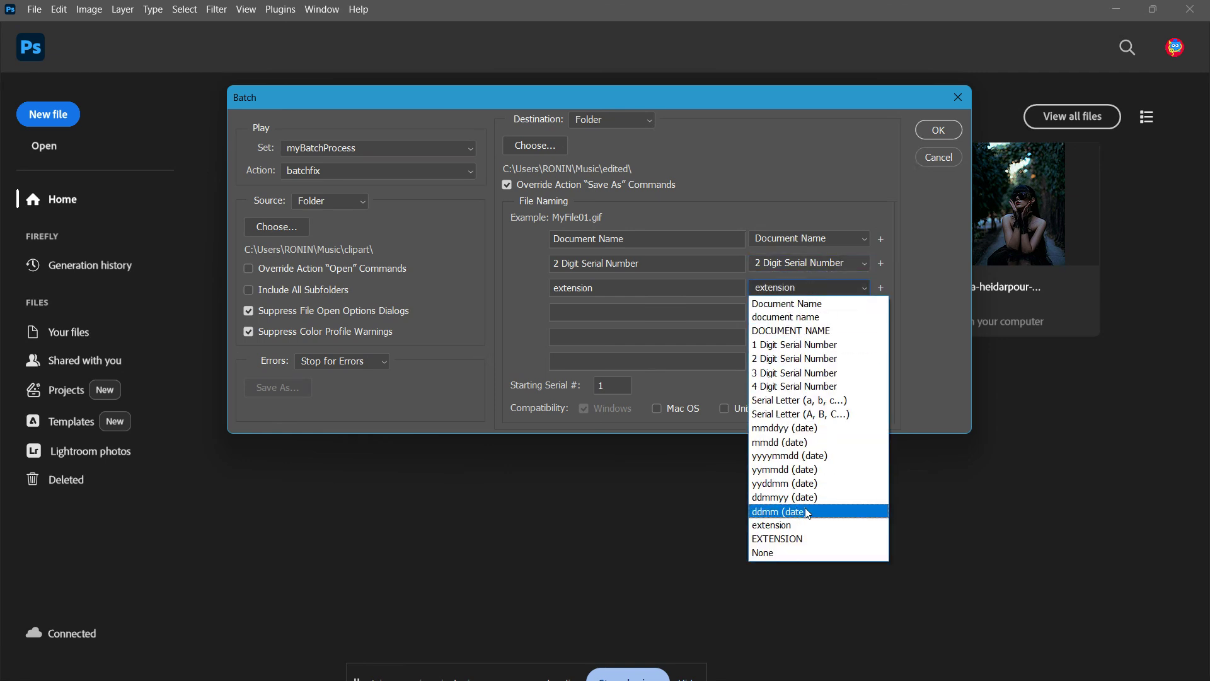
left_click(767, 525)
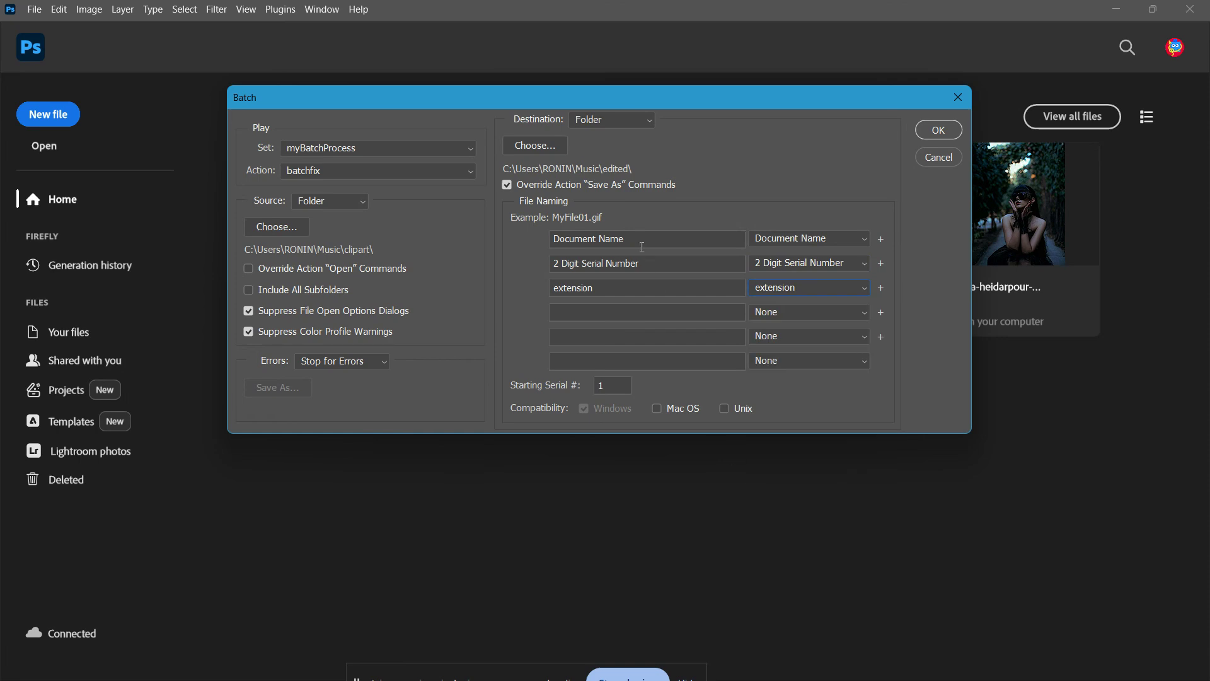
Run the batch with these settings.
left_click(599, 242)
left_click_drag(665, 265, 552, 288)
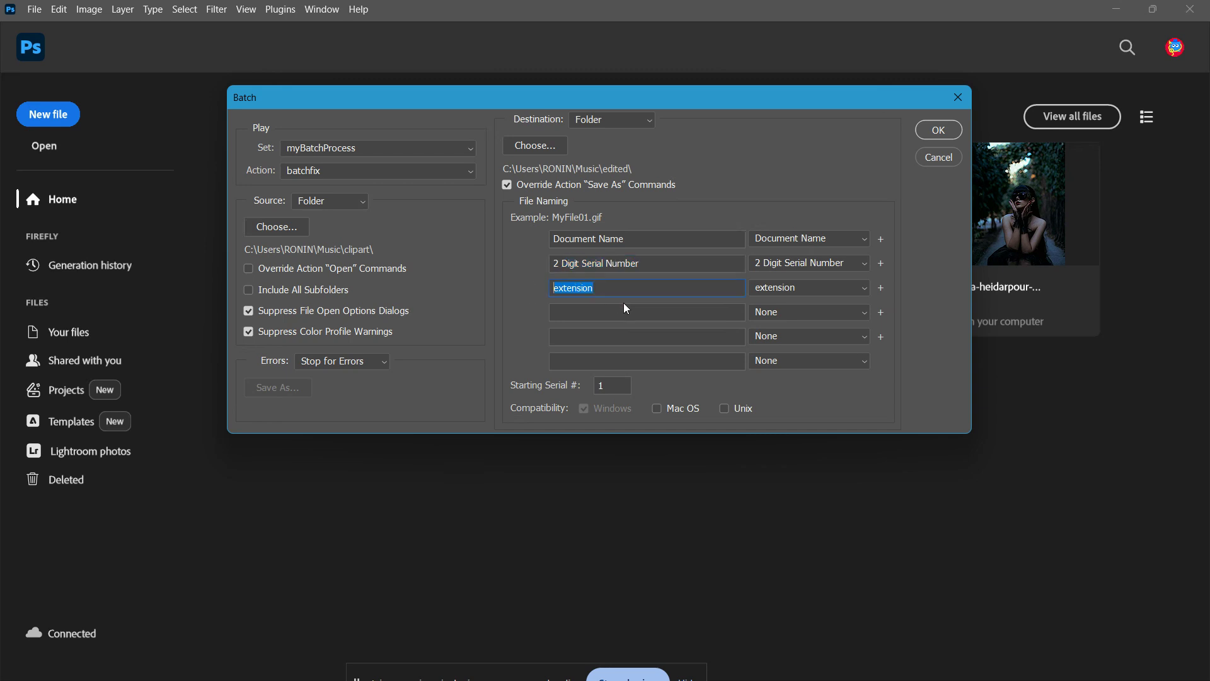
left_click(686, 290)
left_click(938, 130)
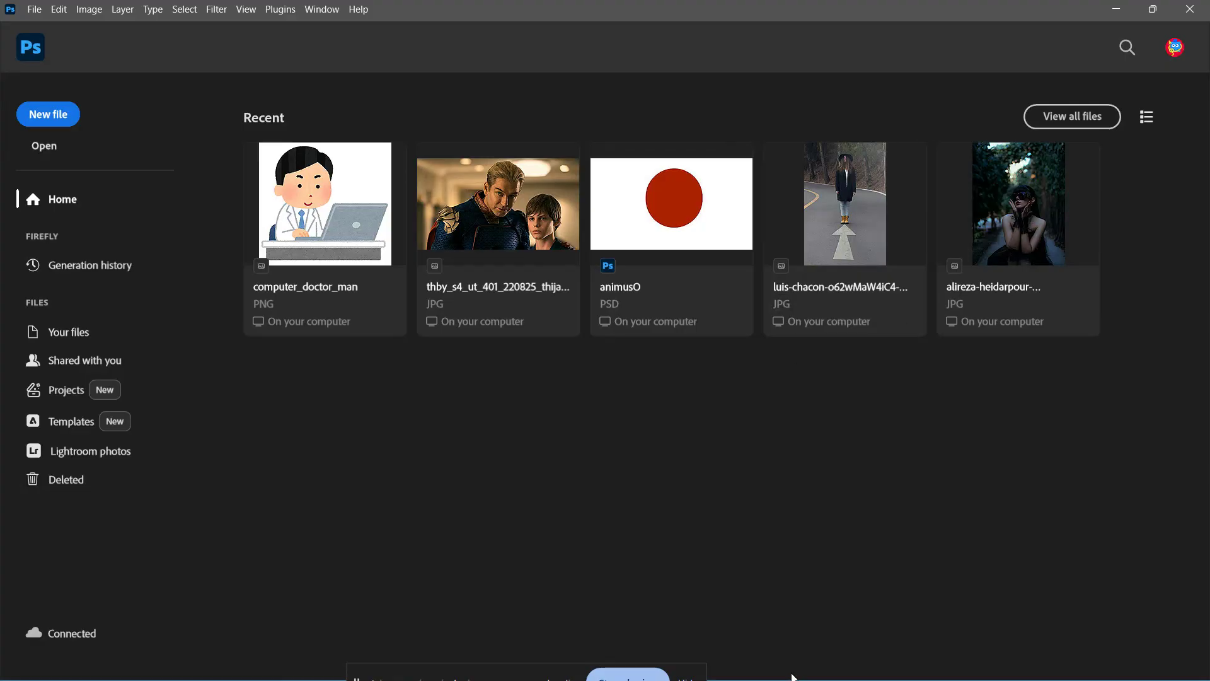
Switch to File Explorer and browse the edited and clipart folders in Music.
key("super")
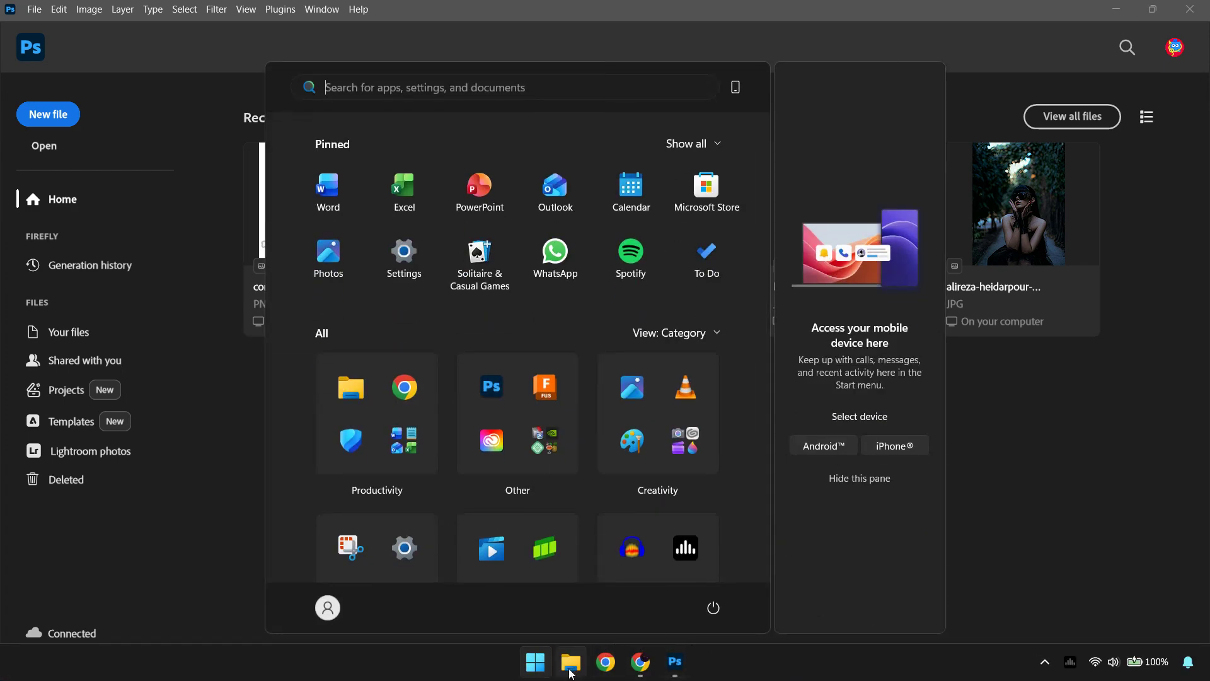
left_click(571, 663)
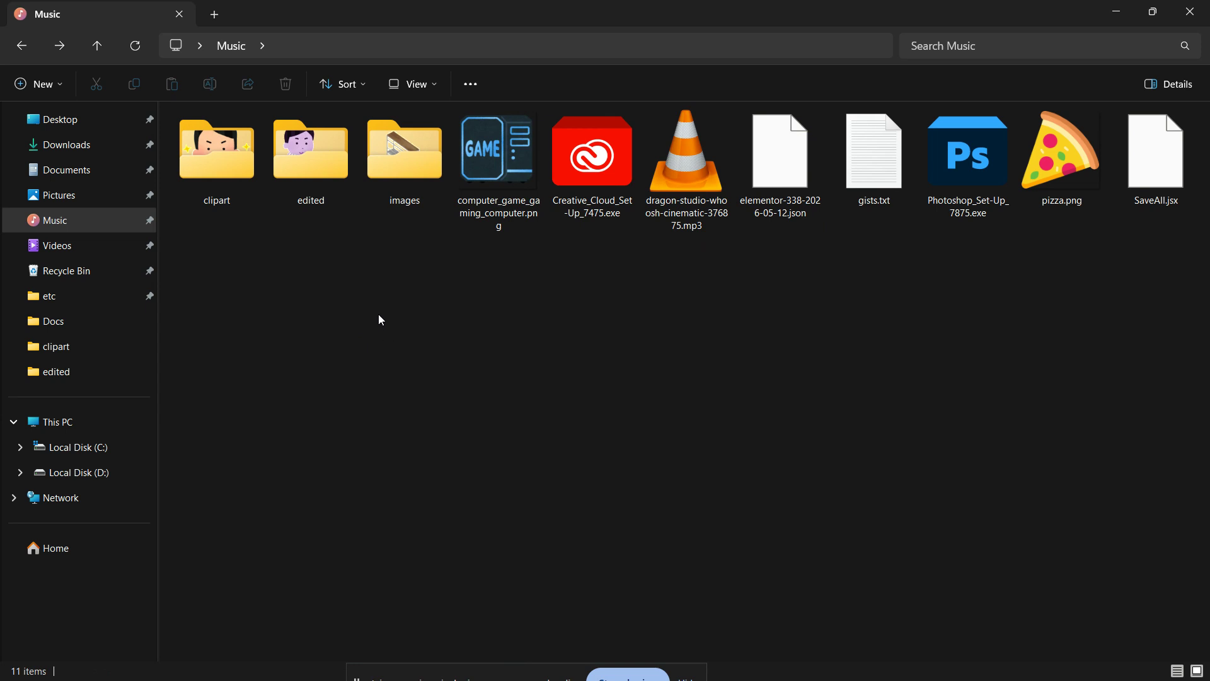
double_click(281, 148)
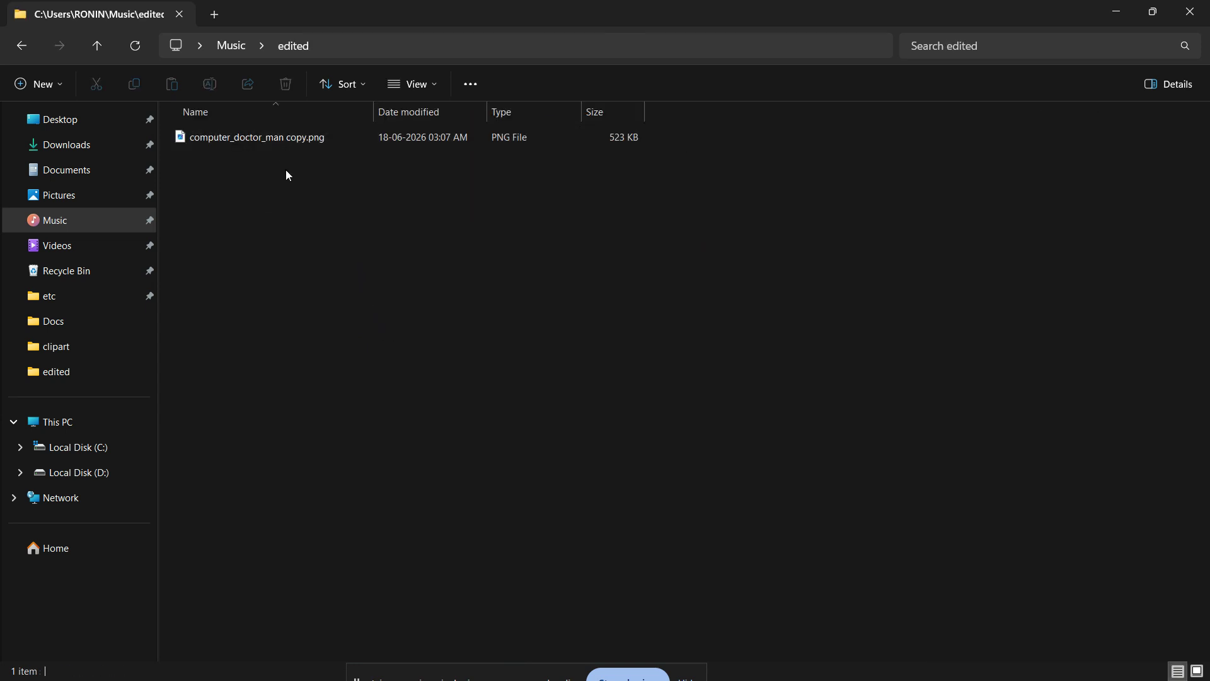
left_click(21, 45)
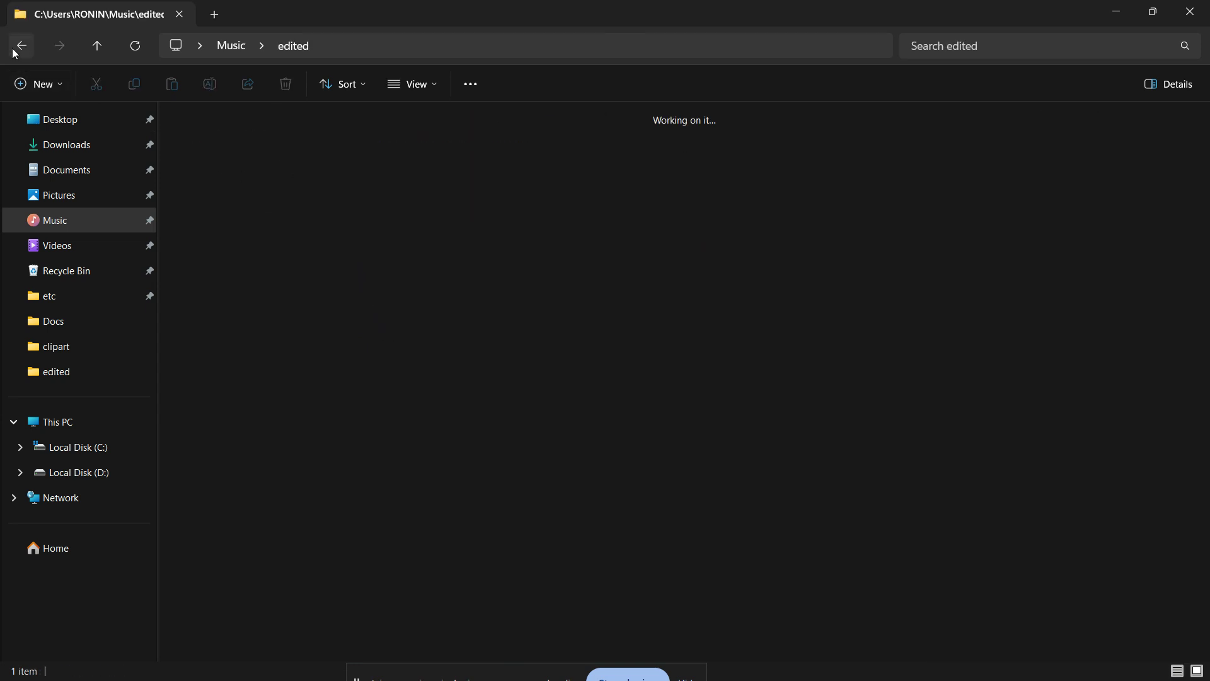
double_click(220, 164)
left_click(221, 179)
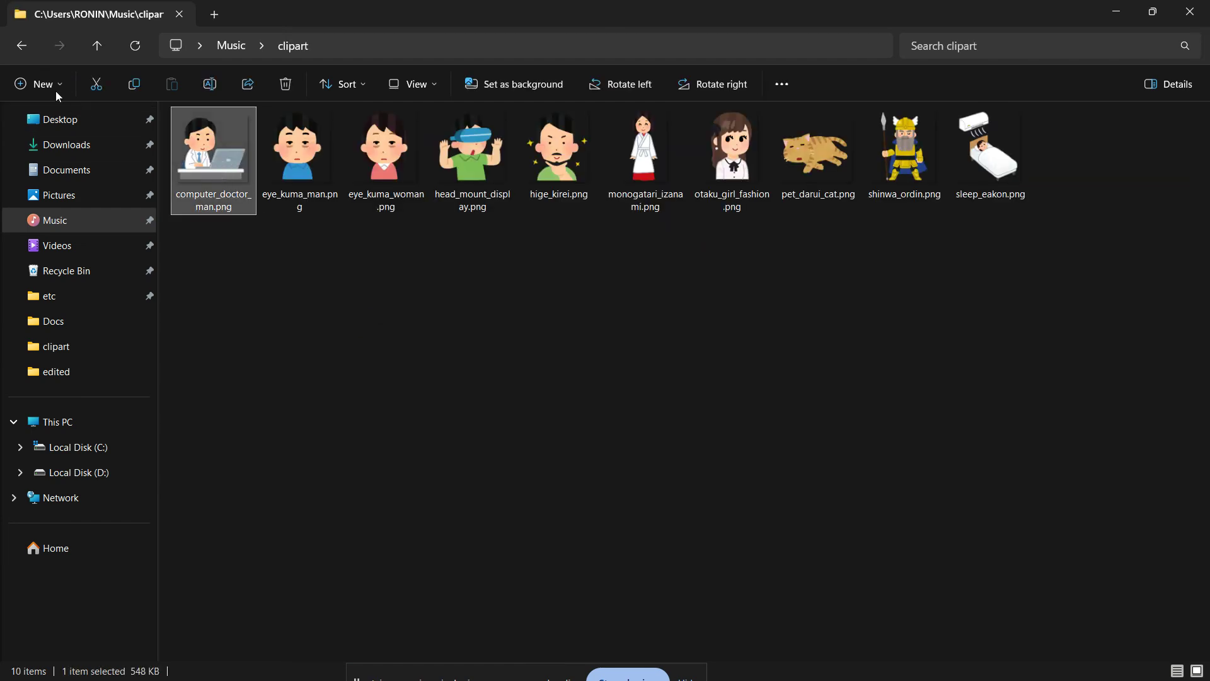
Reopen the edited folder and view the batch-processed images in the photo viewer.
left_click(21, 45)
double_click(301, 158)
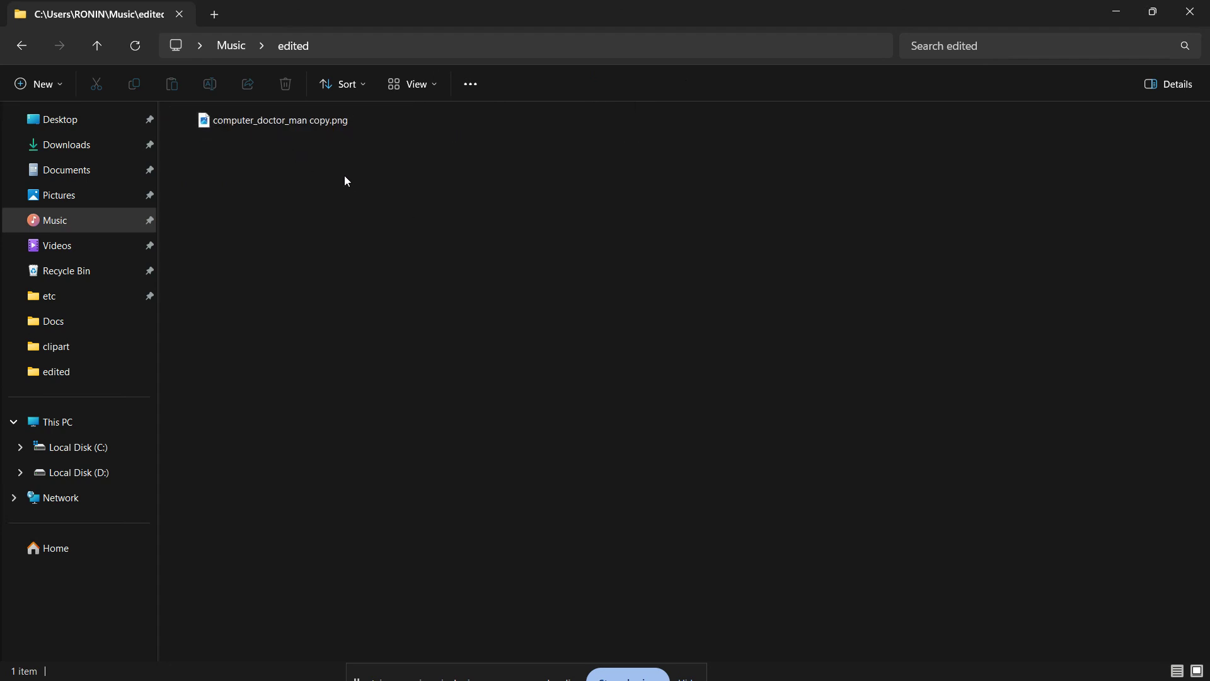
mouse_move(858, 676)
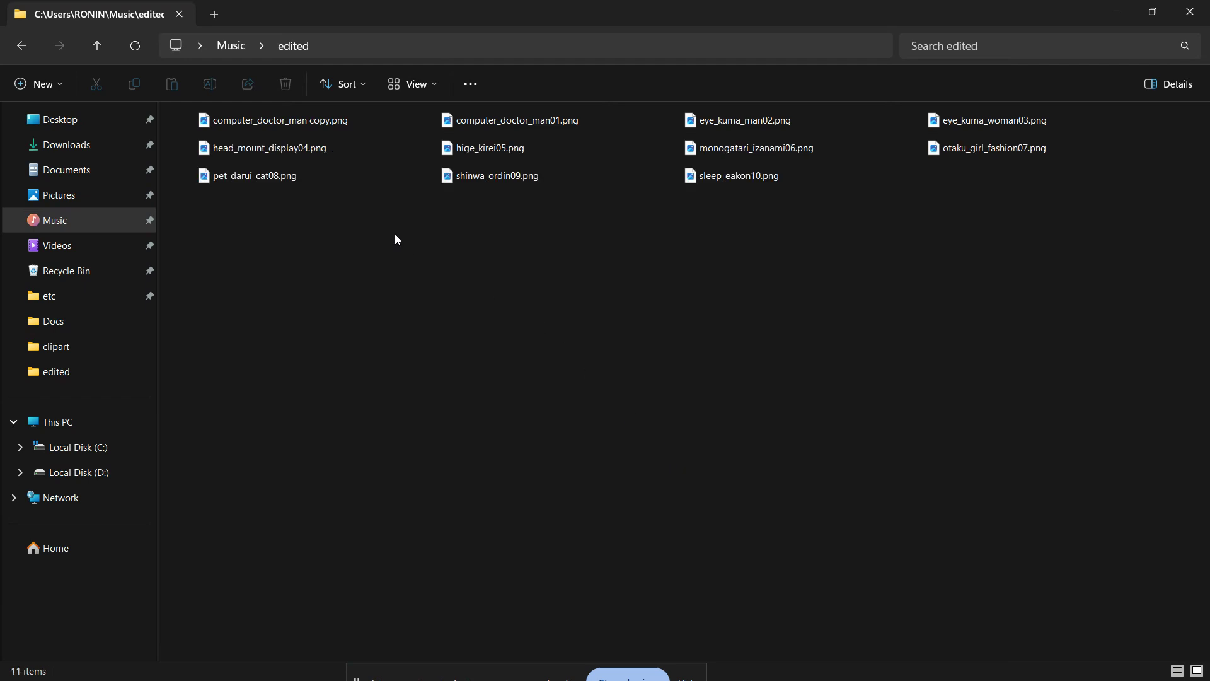
left_click(321, 150)
left_click(295, 126)
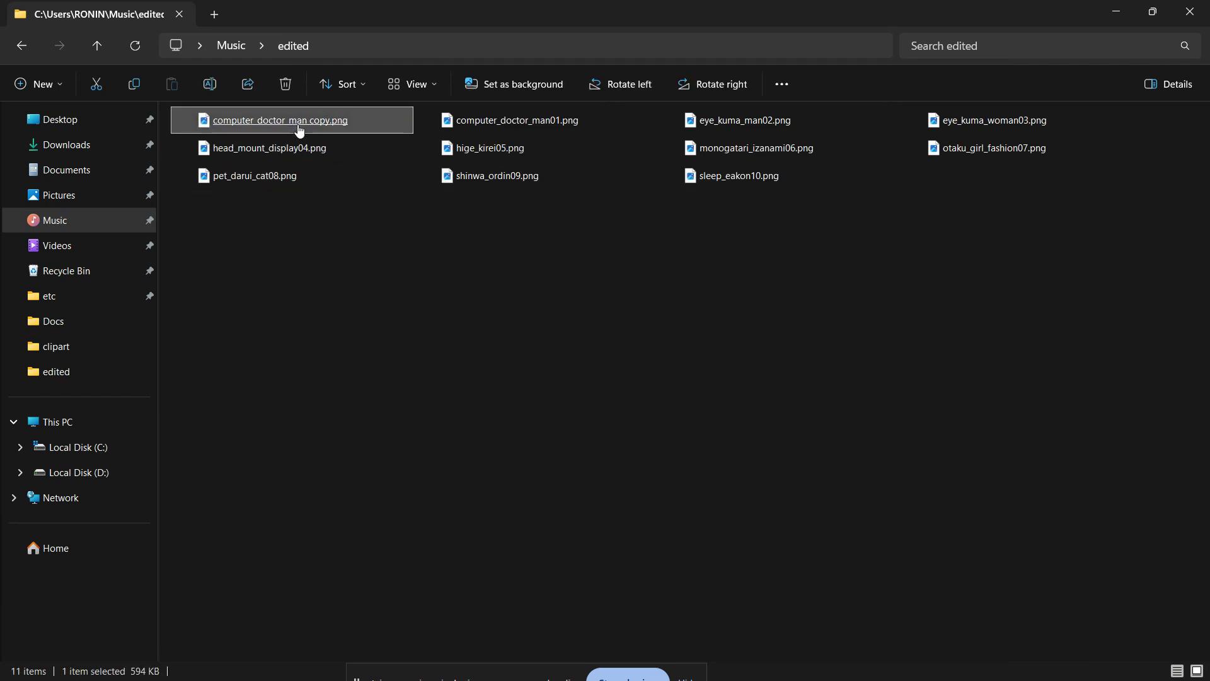
double_click(300, 130)
key("Right")
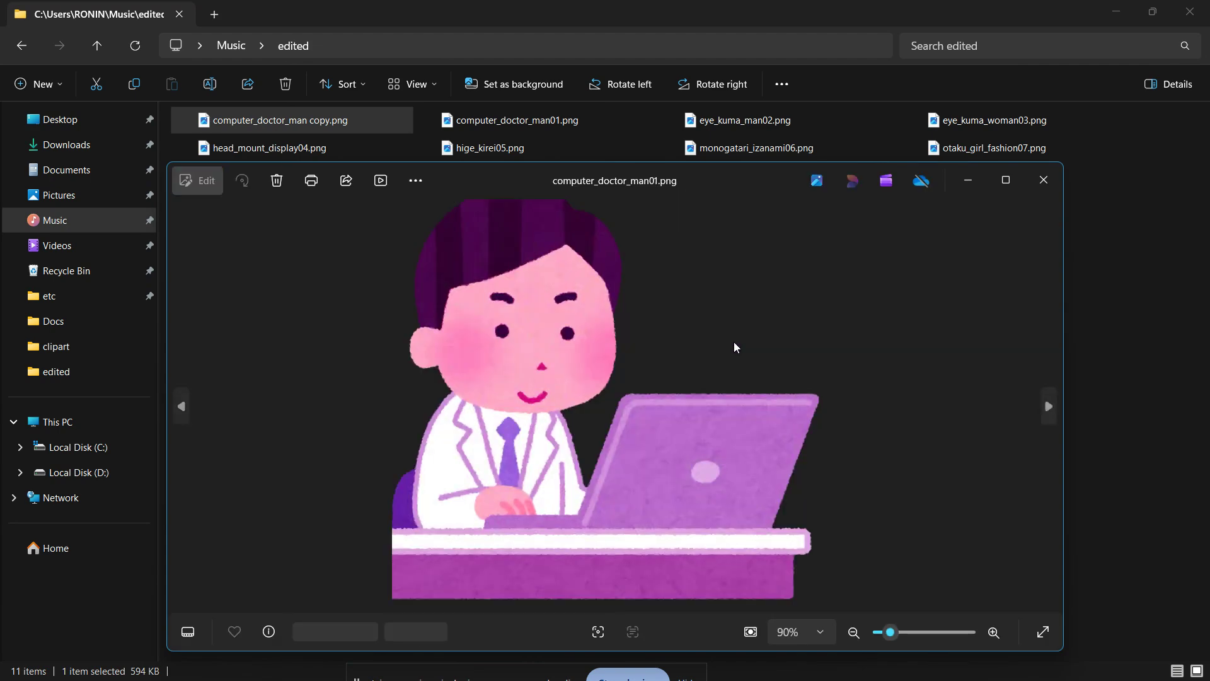
Page through the batch-processed images in the photo viewer, then close the viewer.
key("Right")
key("Right")
key("Right")
key("Right")
key("Right")
key("Right")
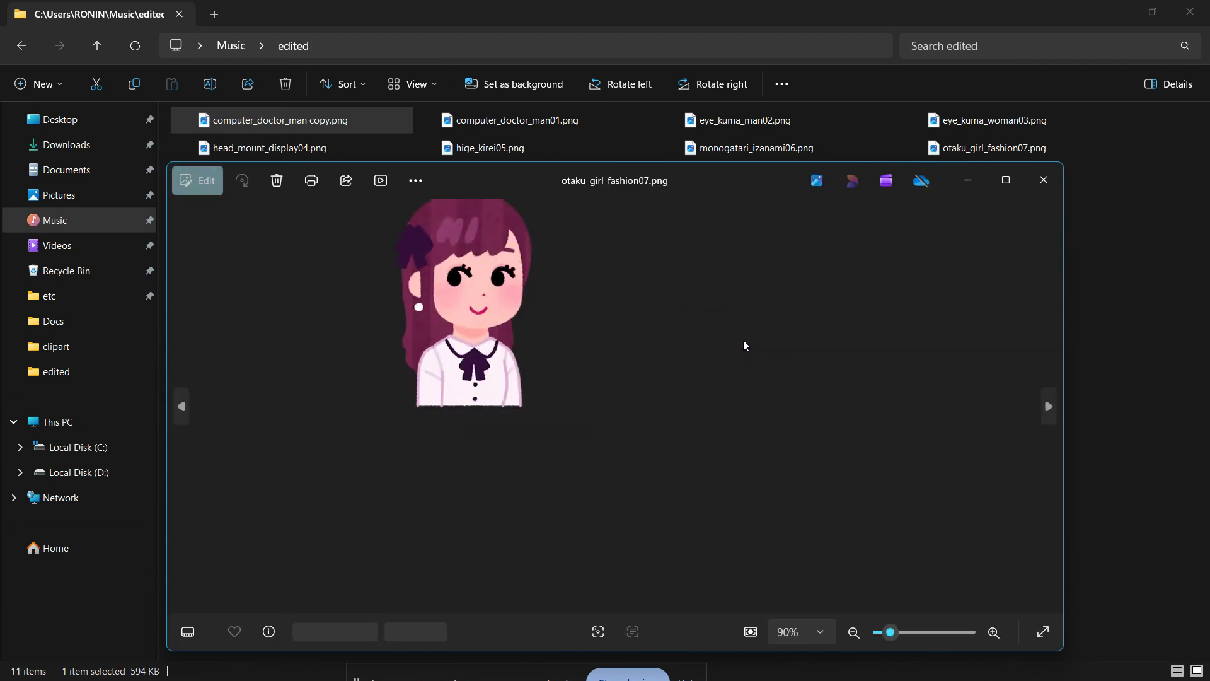
key("Right")
key("Right")
left_click(1044, 180)
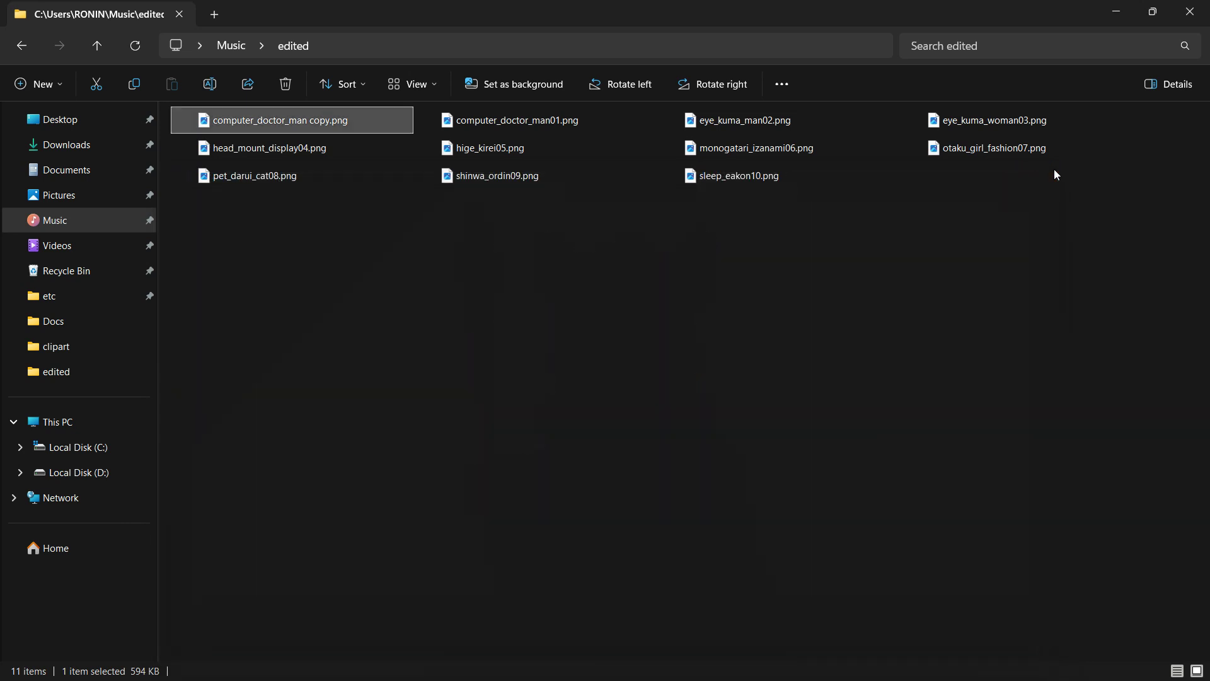
left_click(820, 353)
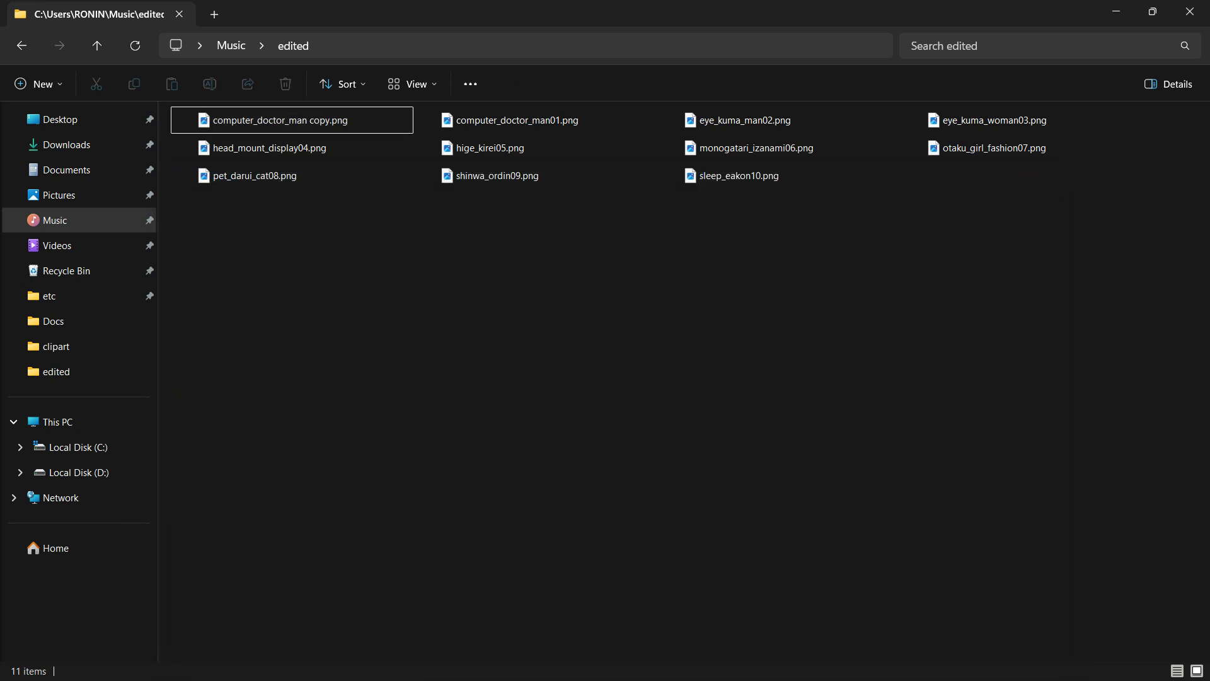
Switch back to Photoshop from the taskbar.
key("super")
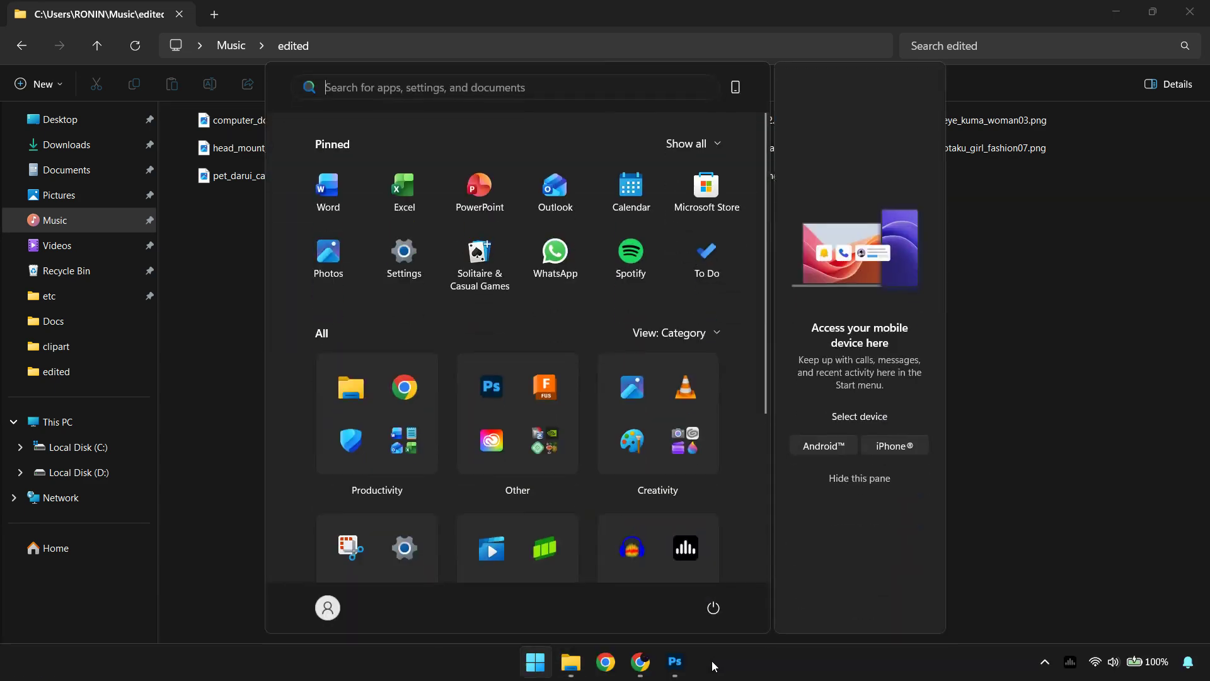
left_click(685, 665)
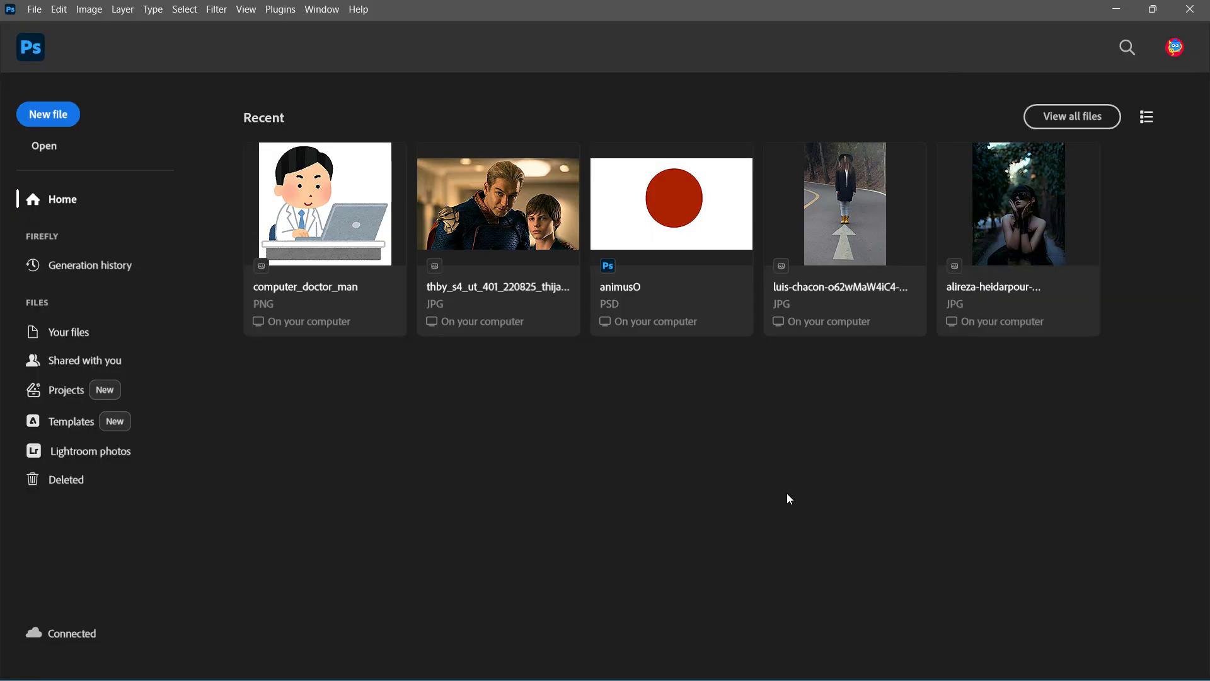
mouse_move(744, 663)
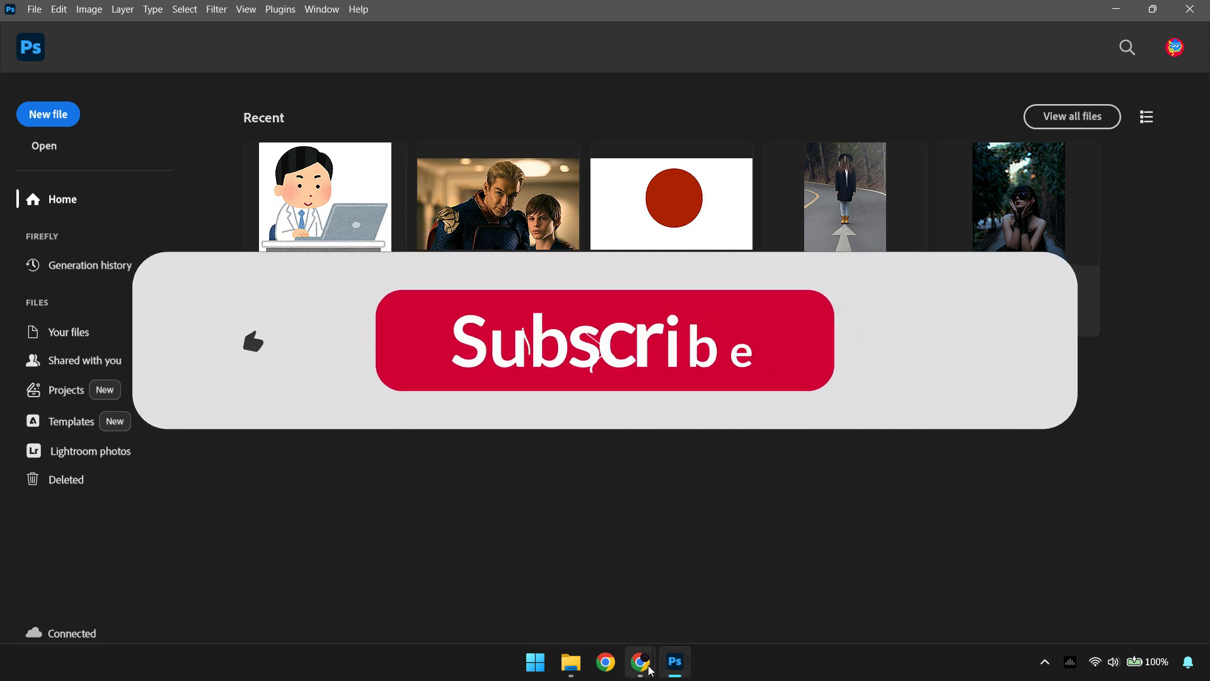